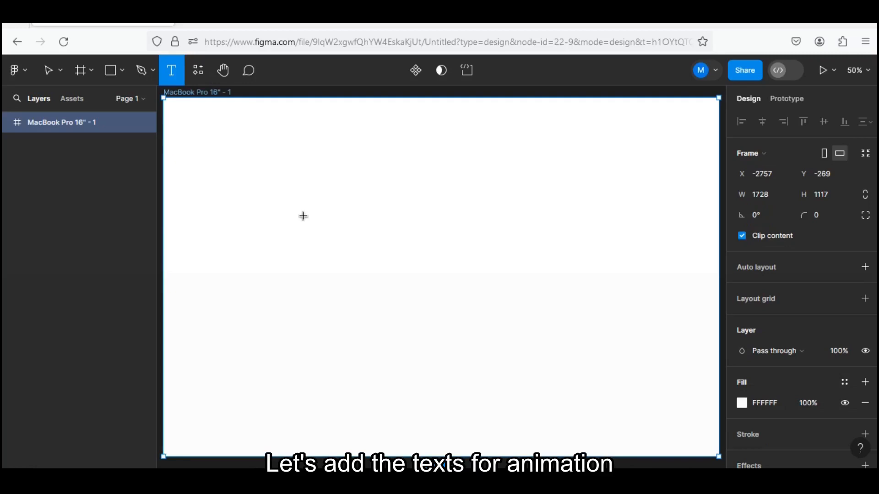
Add the text "DIGITAL DESIGNER" inside the MacBook Pro 16" - 1 frame.
click(286, 211)
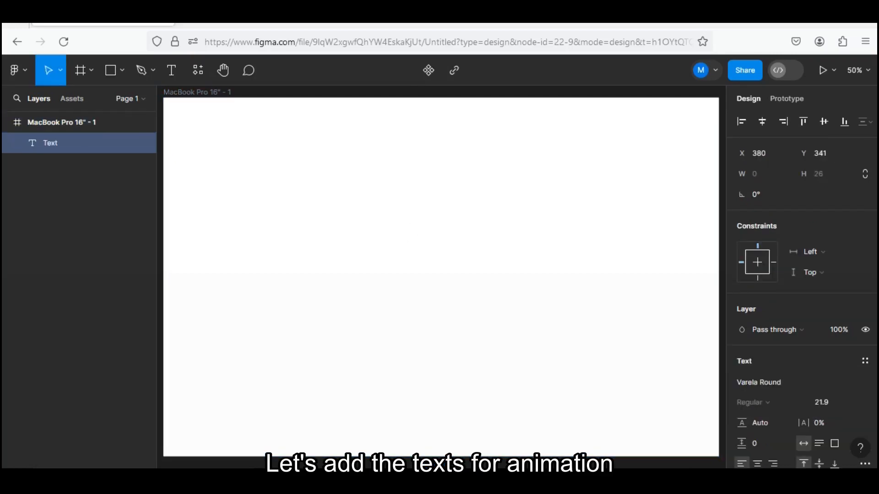
text(DIGITAL)
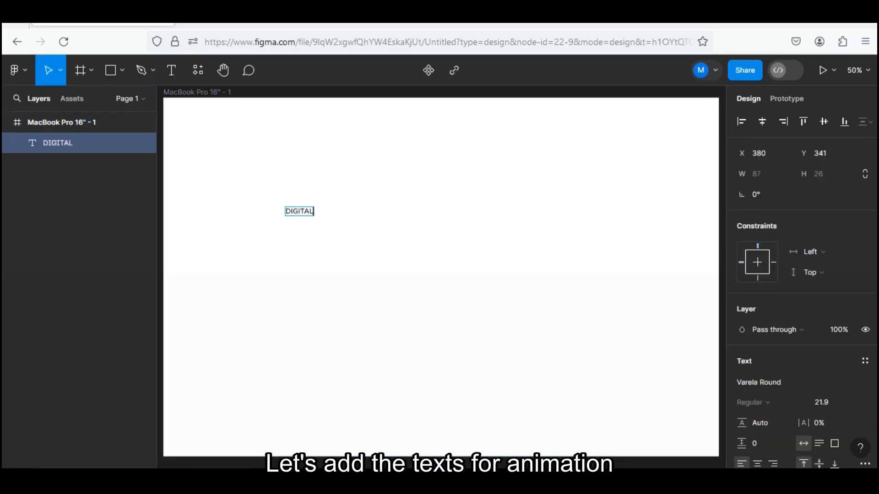
text( DESIGN)
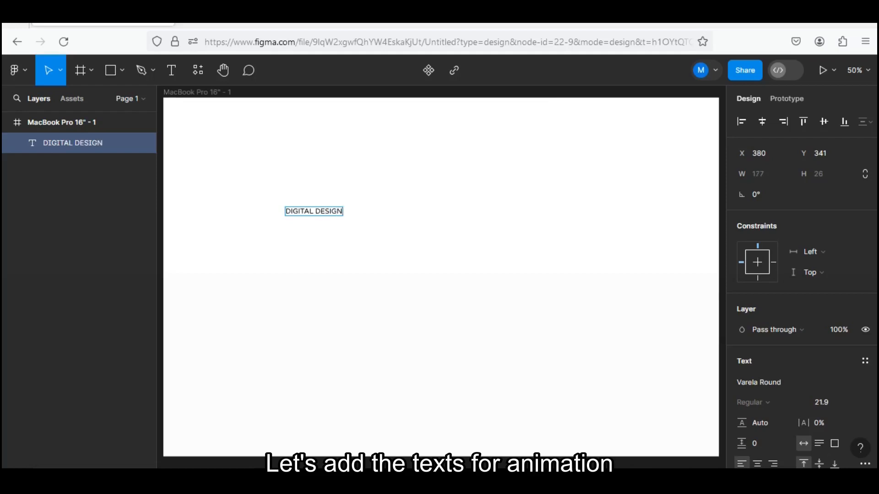
text(ER)
Change the font of the whole DIGITAL DESIGNER text to League Gothic.
triple_click(330, 213)
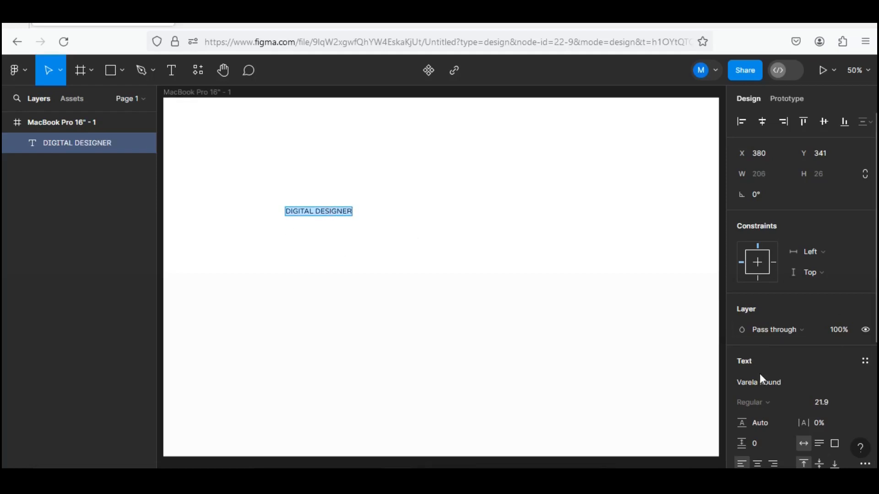
click(768, 386)
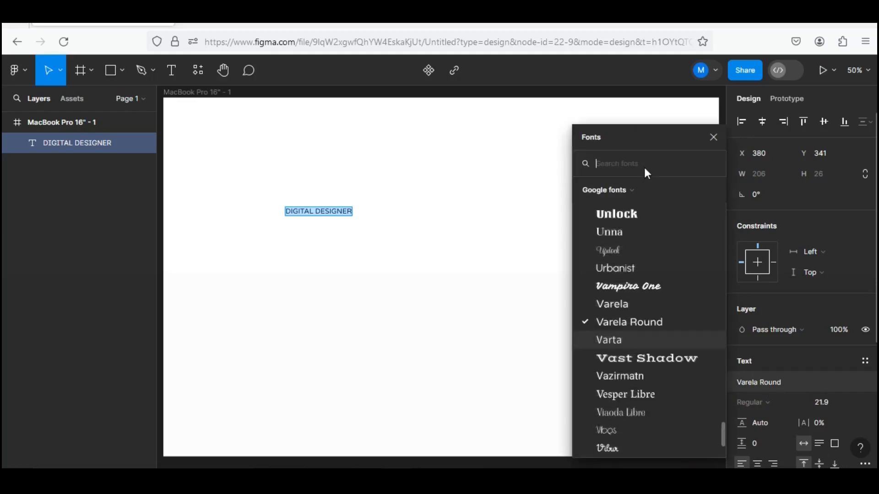
text(LEAG)
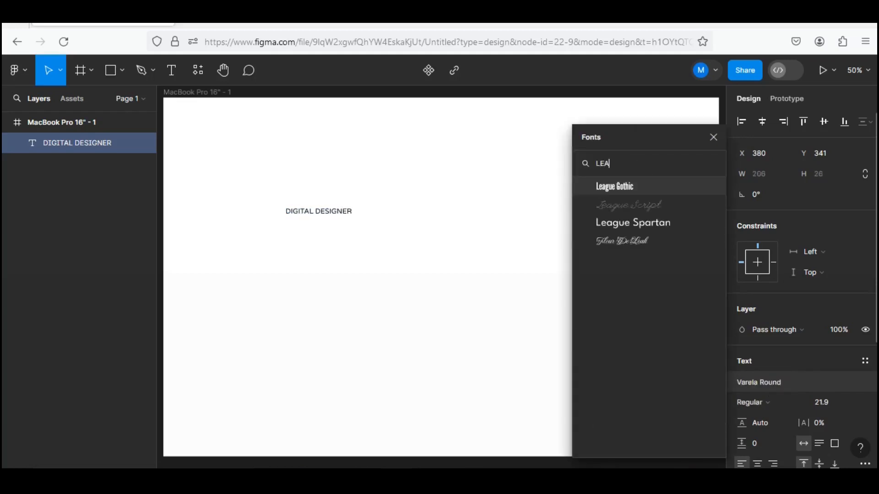
click(636, 182)
Try font size 300 on the DIGITAL DESIGNER text and settle on size 350.
click(835, 345)
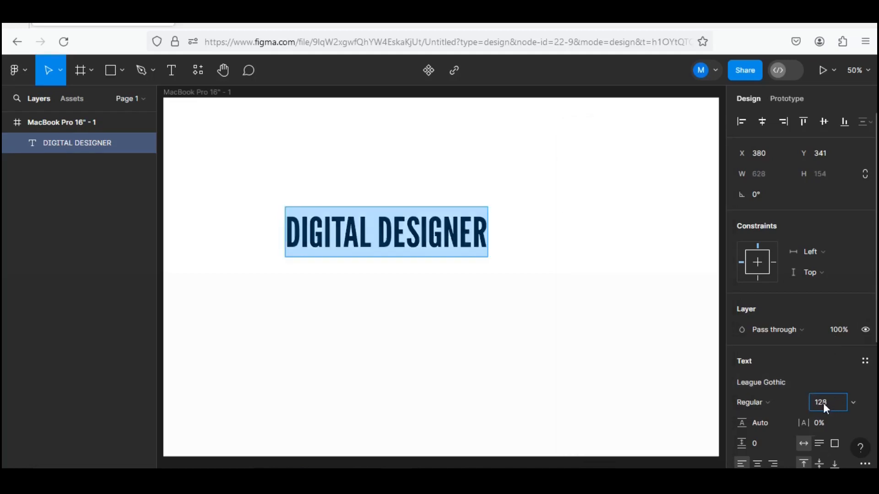
text(300)
key(Return)
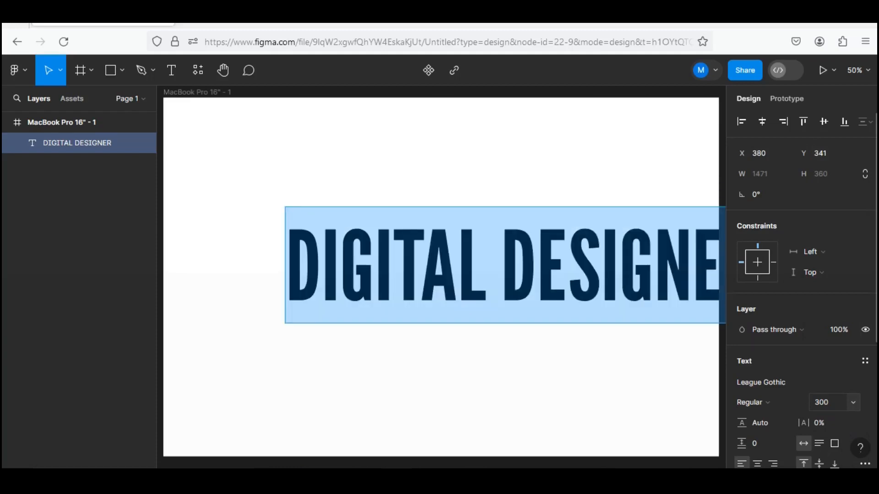
click(827, 400)
text(350)
key(Return)
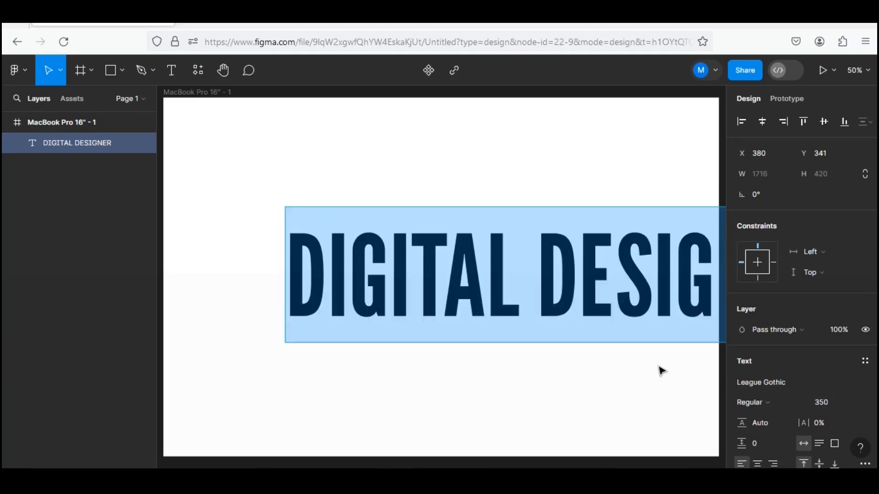
scroll(659, 373, down, 5)
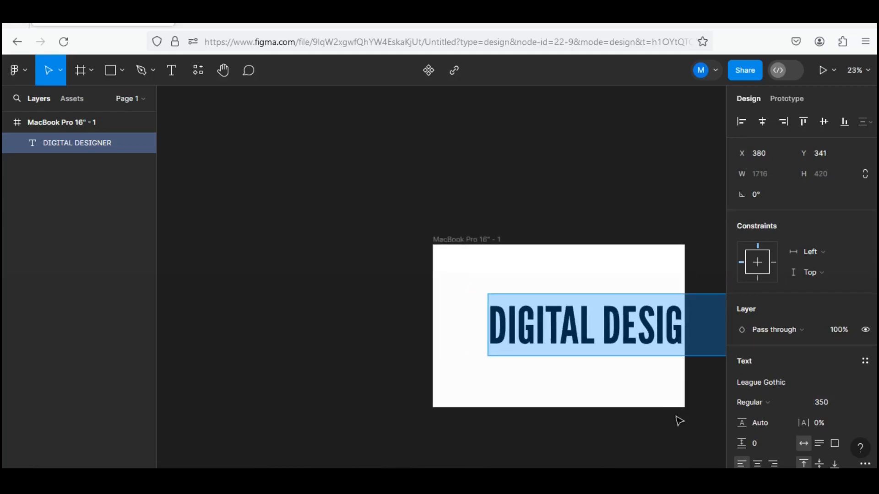
key(ctrl+z)
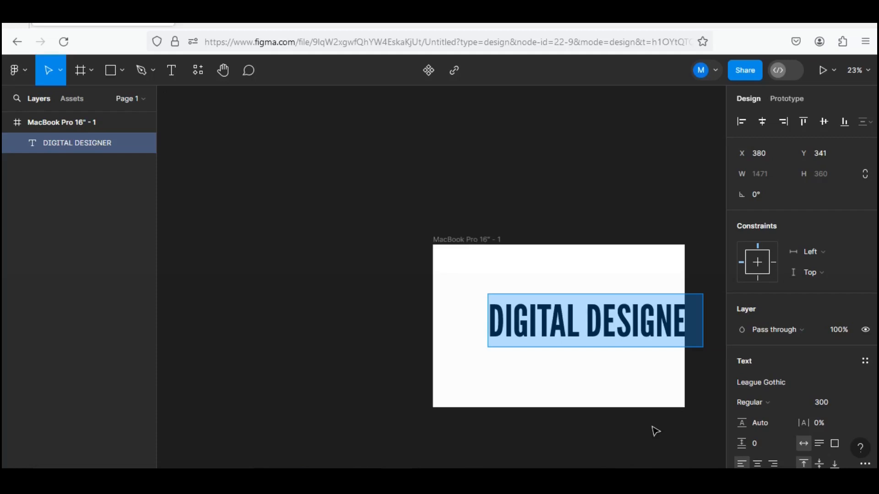
key(ctrl+shift+z)
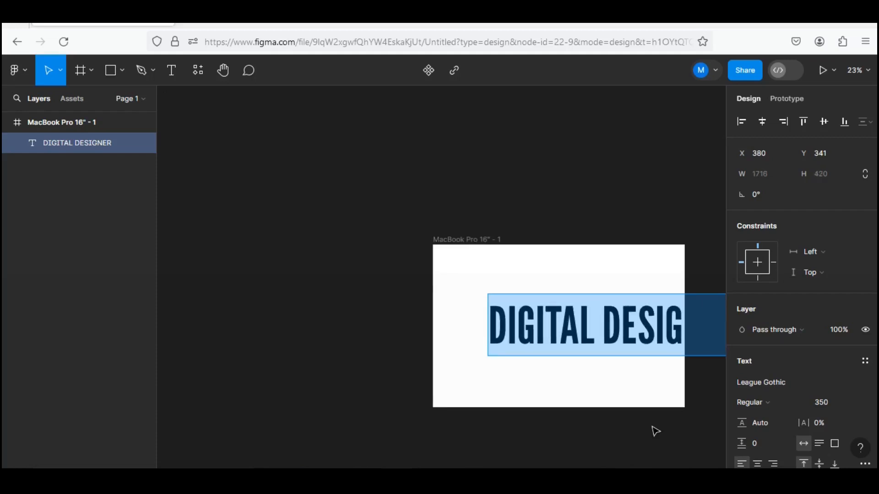
Move the DIGITAL DESIGNER text so it spans the frame's width, at about X 13, Y 349.
key(Escape)
drag(642, 414, 533, 334)
drag(535, 258, 486, 249)
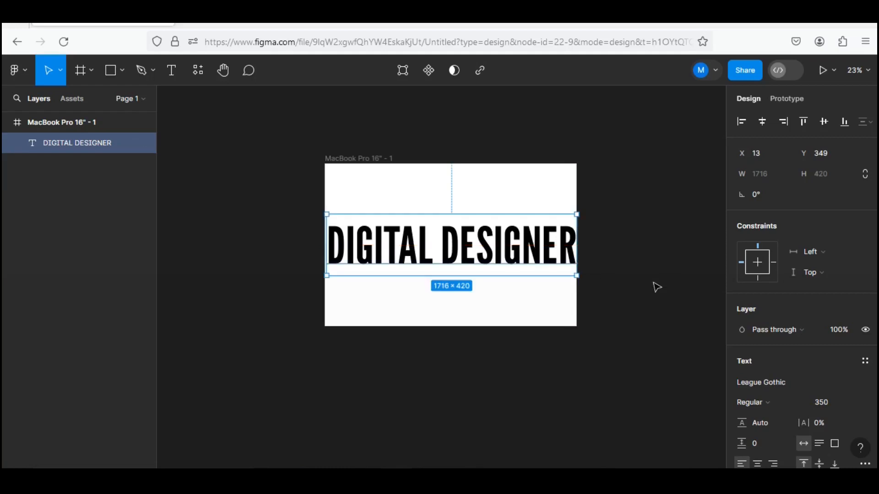
Set the DIGITAL DESIGNER text's font size to 500 and align it to the vertical centre of the frame.
double_click(537, 244)
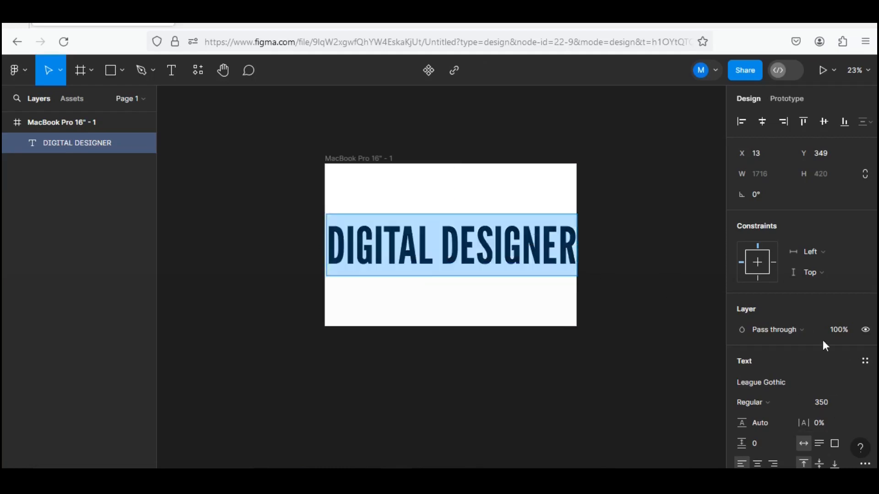
click(832, 402)
text(5)
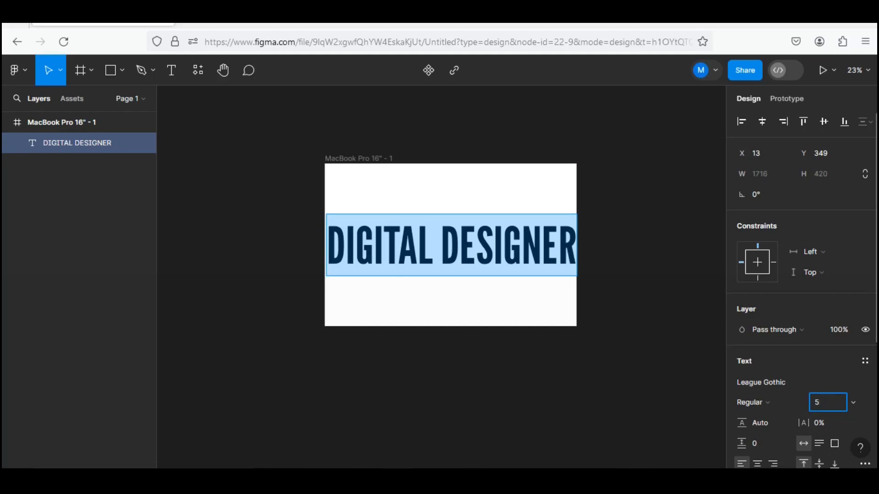
key(Return)
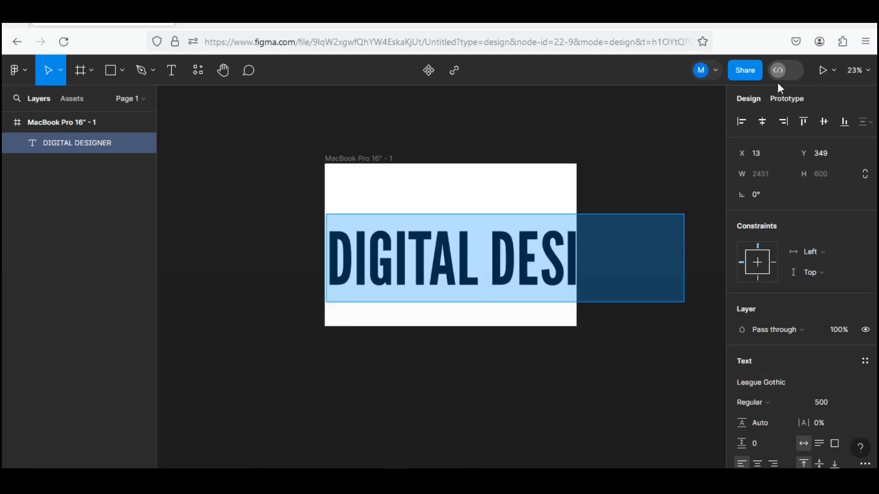
click(824, 122)
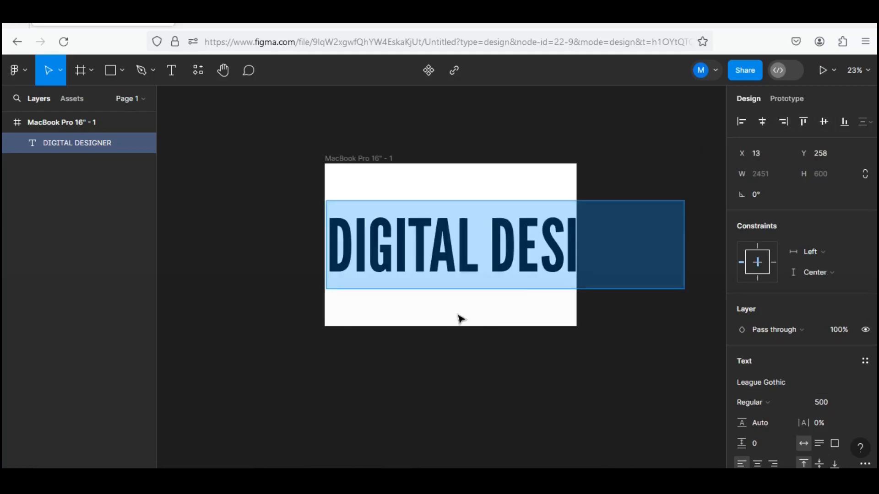
key(Escape)
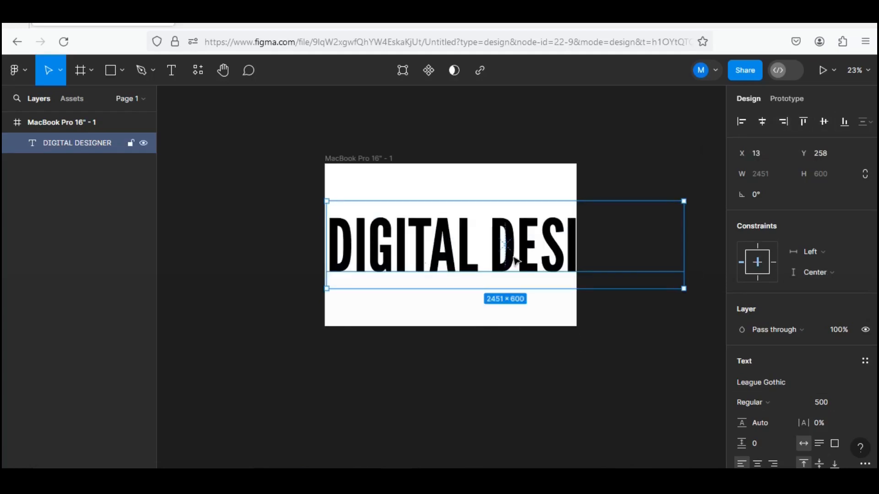
Move the DIGITAL DESIGNER text out of the frame onto the empty canvas below it.
drag(543, 250, 514, 397)
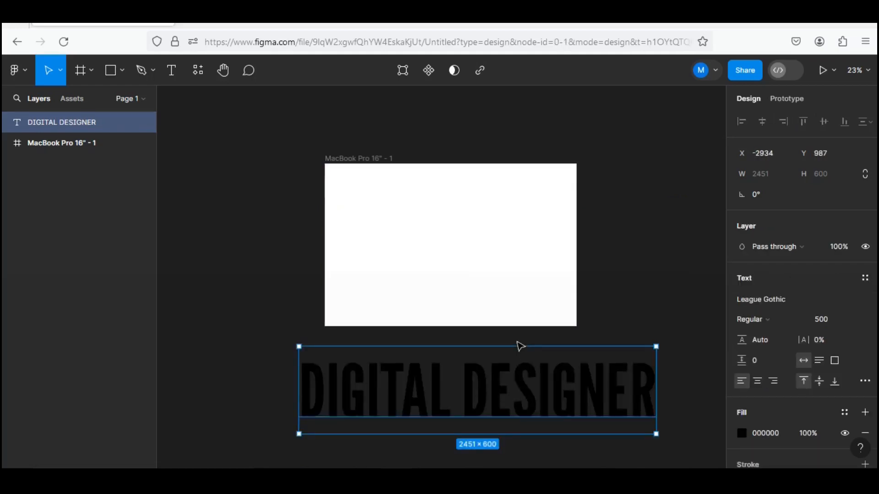
scroll(521, 346, down, 5)
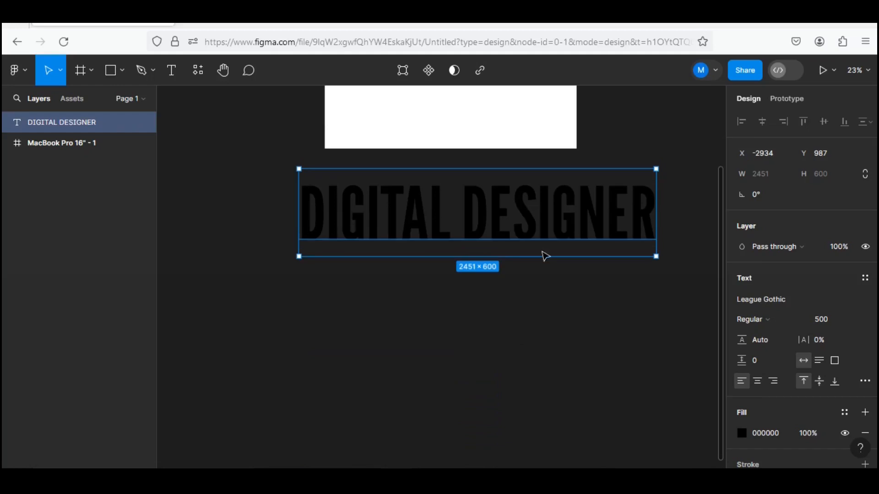
drag(539, 198, 414, 213)
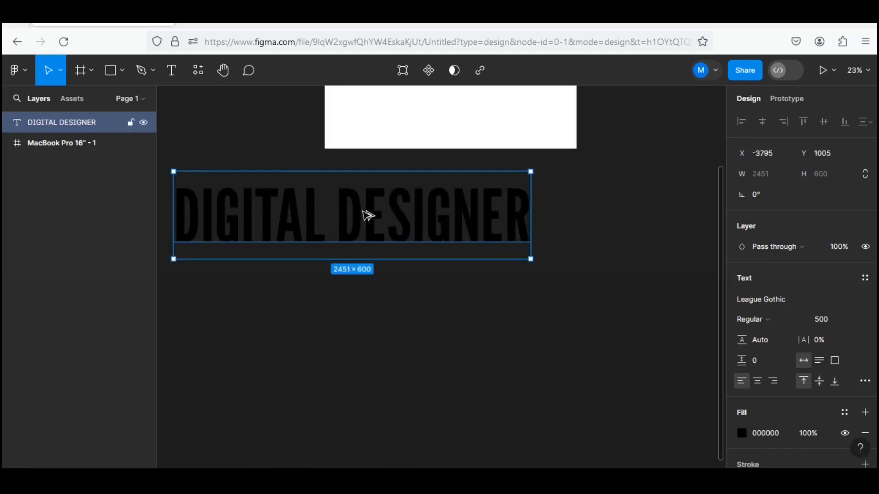
Duplicate the DIGITAL DESIGNER text and place the copy to its right on the same line with a gap of 95.
scroll(369, 216, down, 5)
key(ctrl+d)
mouse_move(341, 238)
mouse_down()
mouse_move(411, 238)
mouse_move(345, 247)
mouse_up()
scroll(349, 229, up, 6)
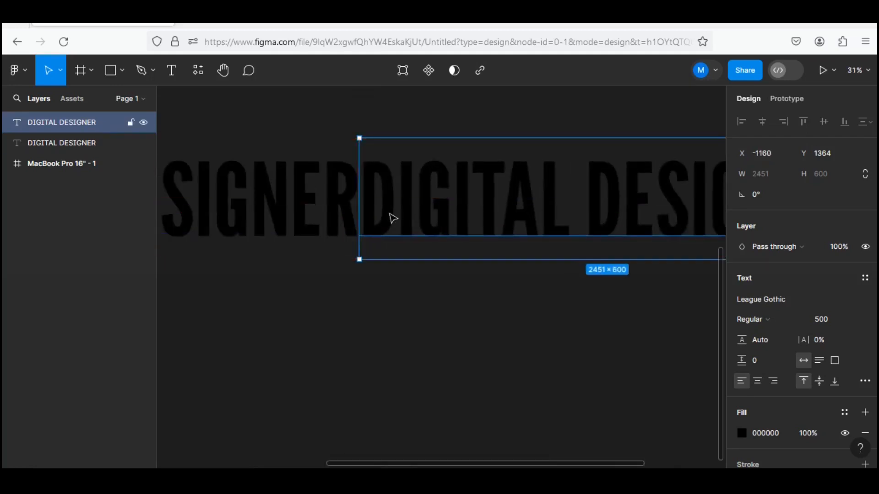
drag(403, 218, 412, 218)
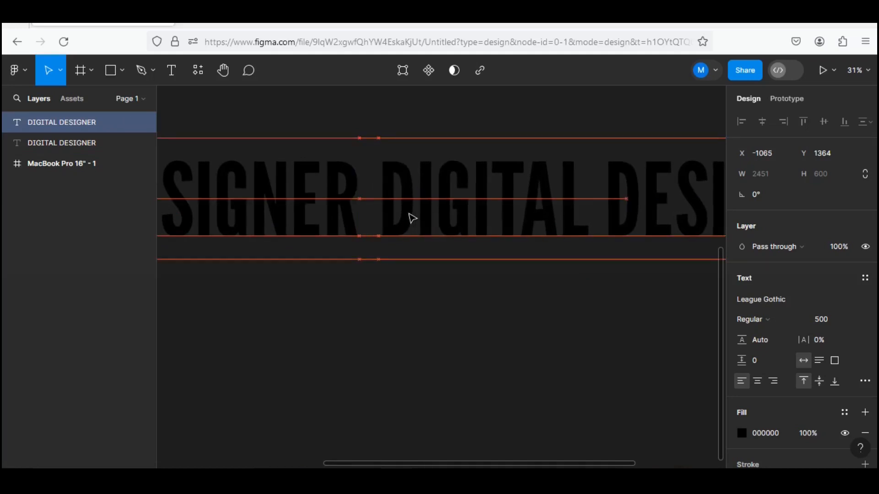
drag(399, 313, 400, 313)
scroll(377, 330, down, 5)
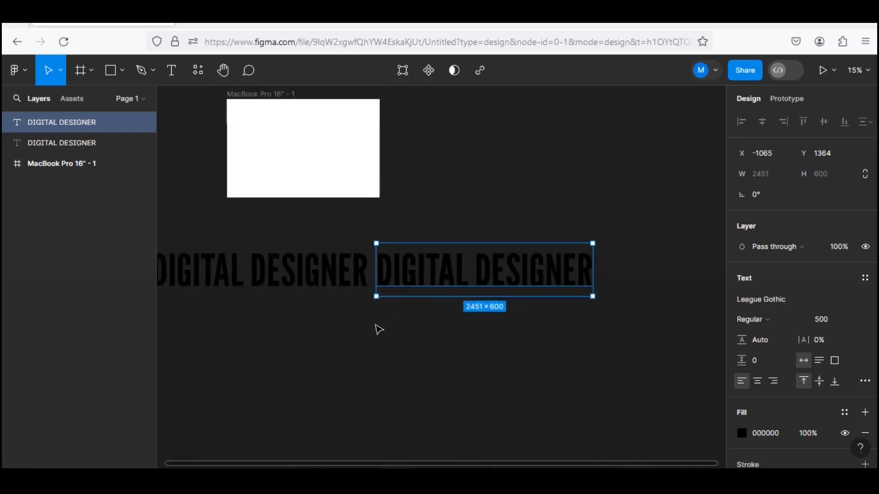
drag(294, 345, 334, 305)
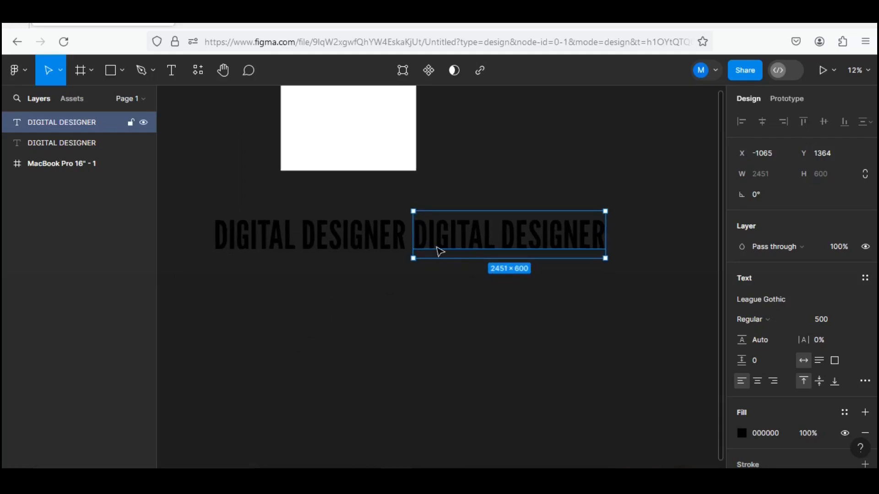
Move both DIGITAL DESIGNER texts together onto the MacBook Pro frame, starting at its left edge and vertically centred.
shift+click(378, 236)
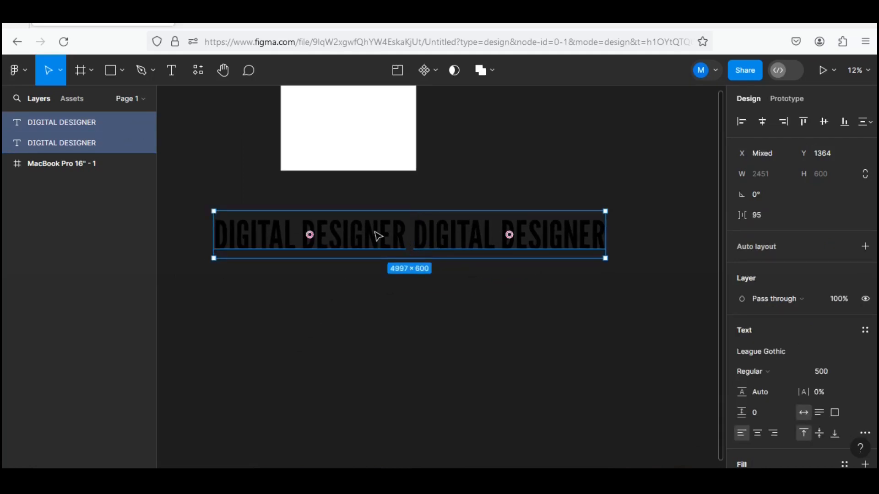
scroll(378, 236, up, 3)
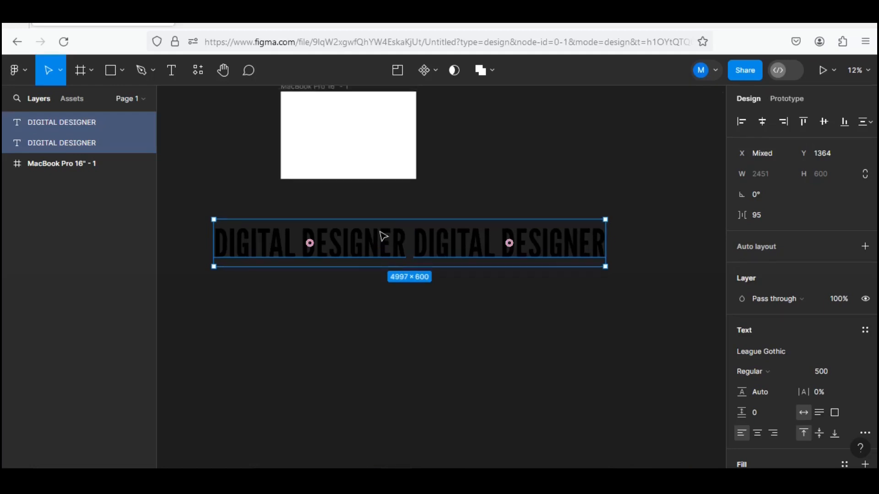
scroll(388, 256, up, 3)
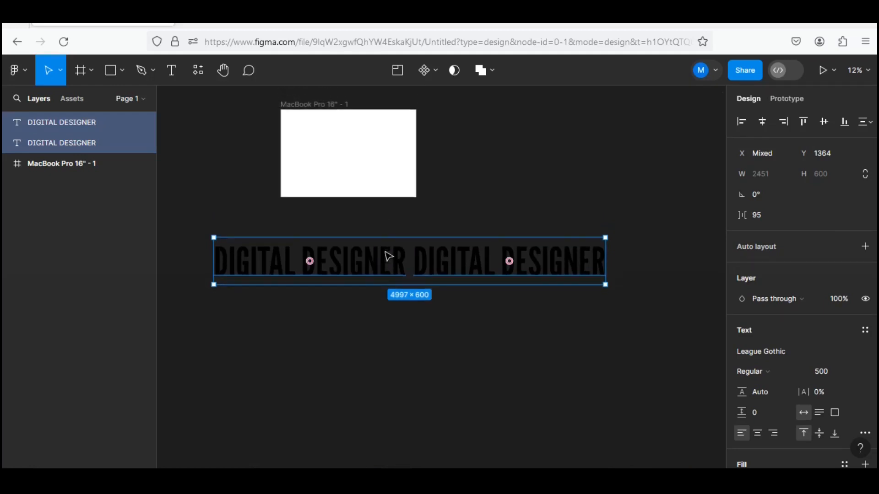
drag(388, 314, 448, 205)
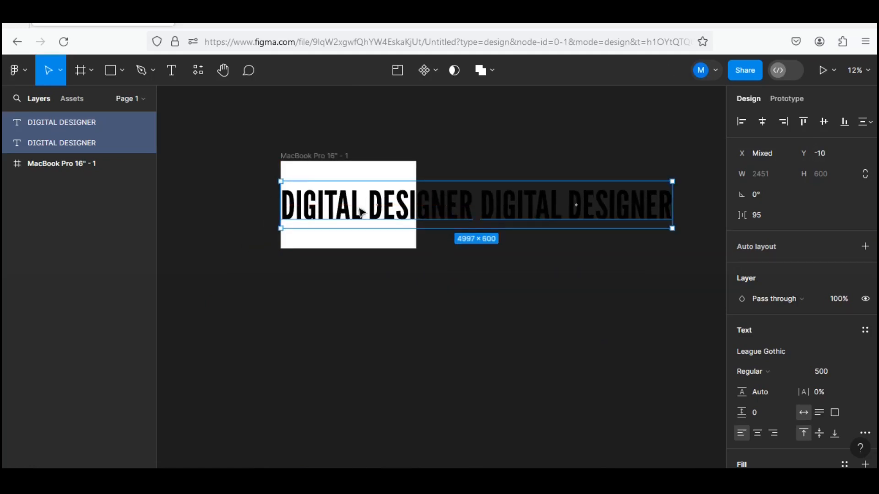
Wrap both DIGITAL DESIGNER texts in a new frame and nest it inside the MacBook Pro 16" - 1 frame.
click(351, 163)
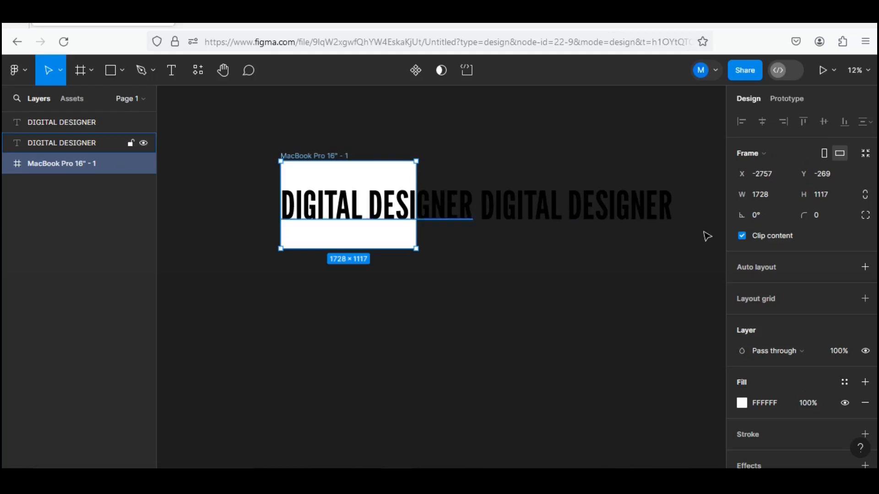
click(741, 235)
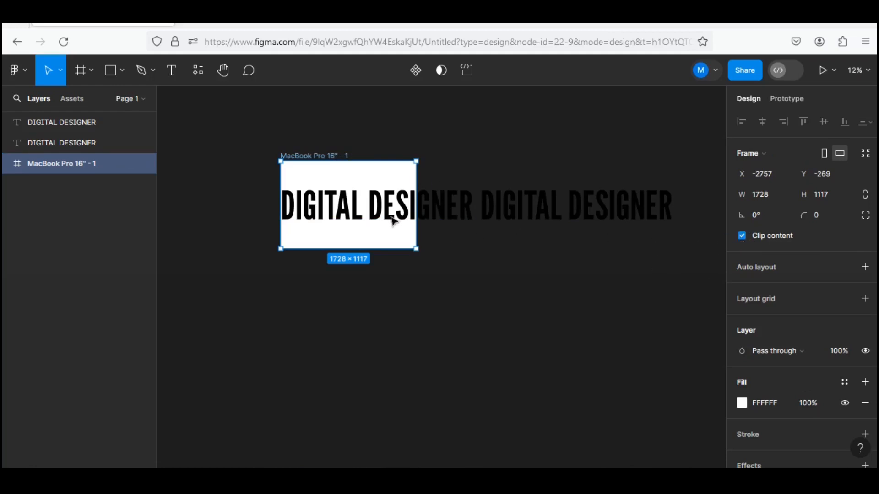
click(432, 210)
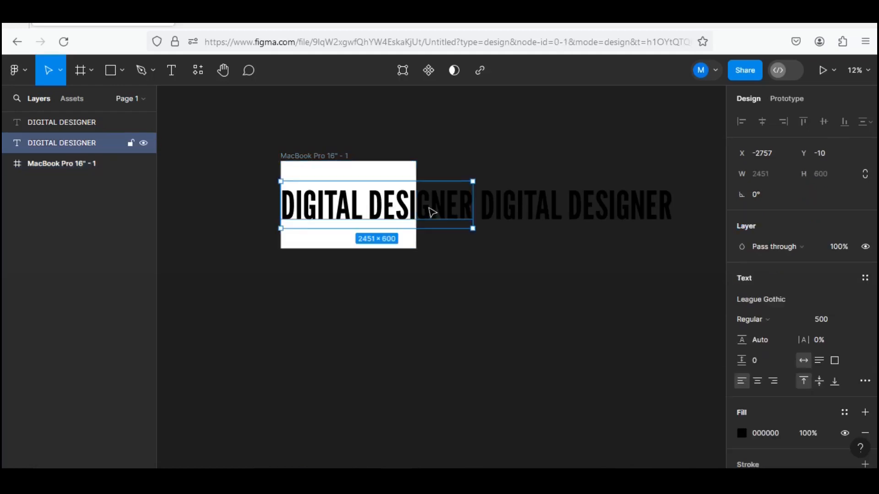
shift+click(485, 212)
key(ctrl+alt+g)
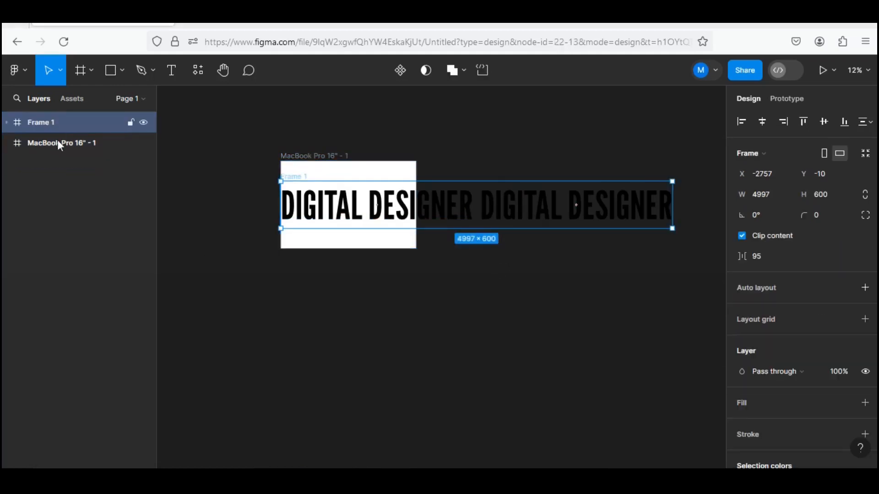
drag(404, 329, 418, 329)
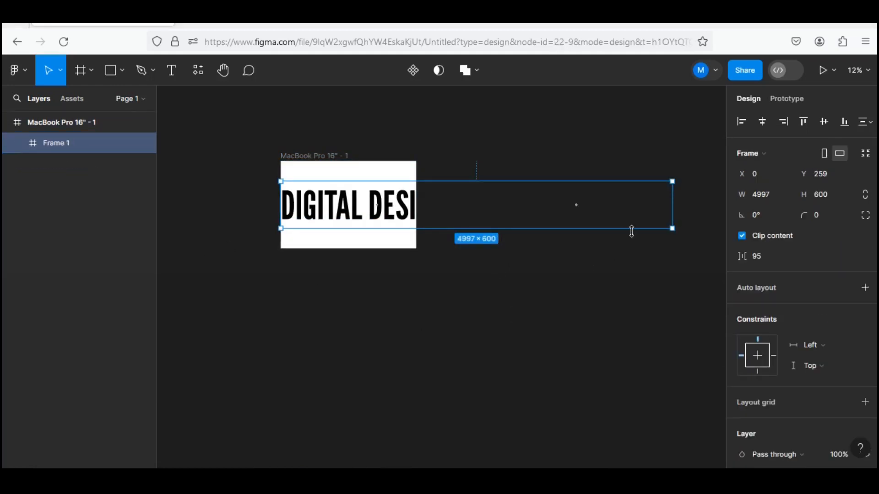
Place the text frame, narrowed to 1728 wide, on the canvas below the MacBook Pro frame and turn off its content clipping.
drag(674, 203, 367, 330)
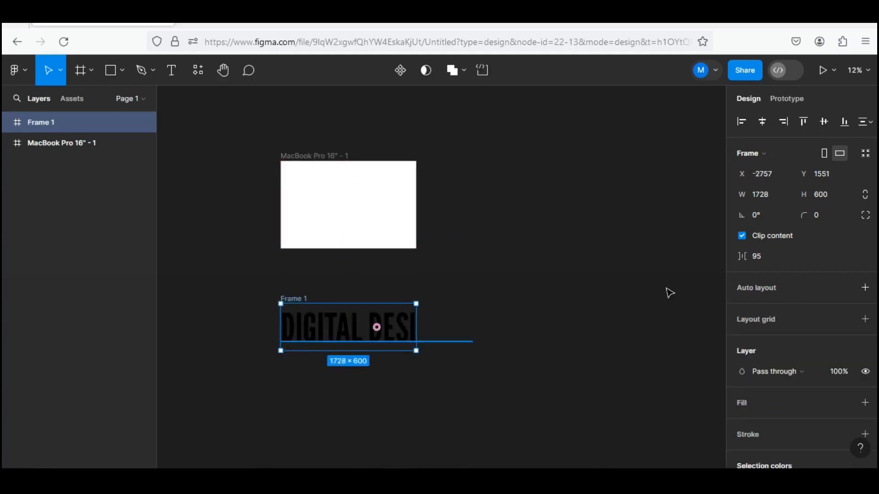
click(742, 236)
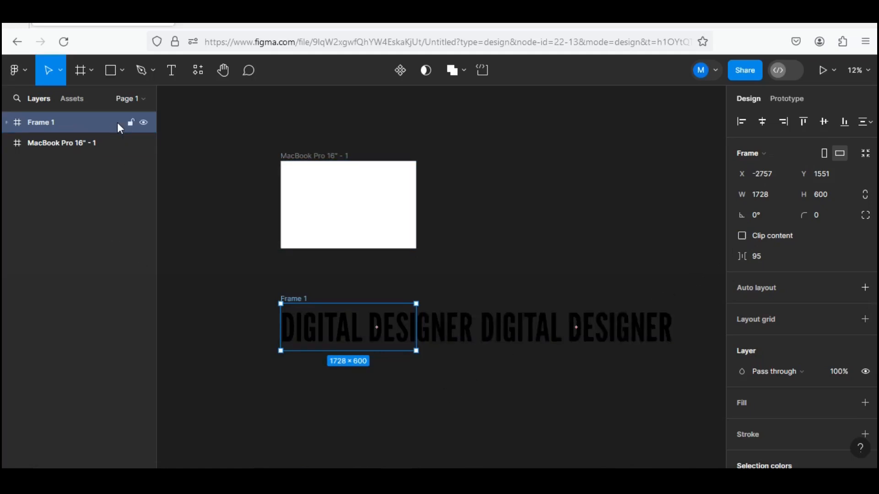
key(ctrl+d)
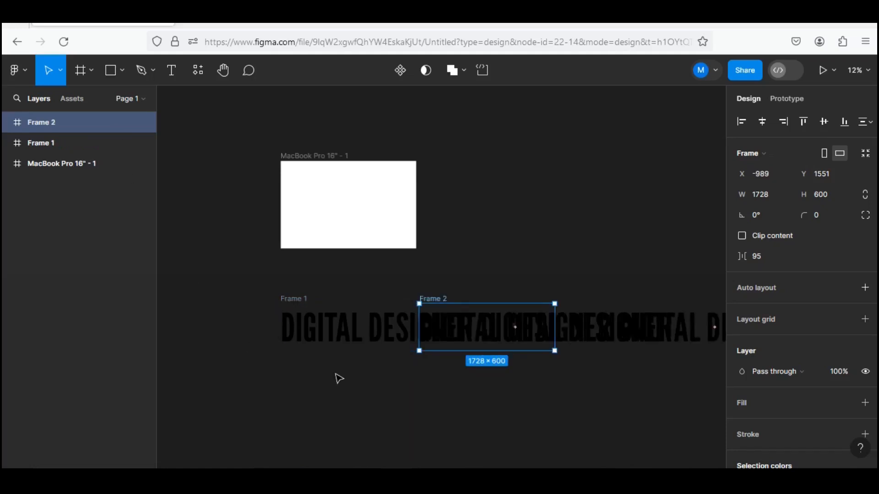
key(ctrl+z)
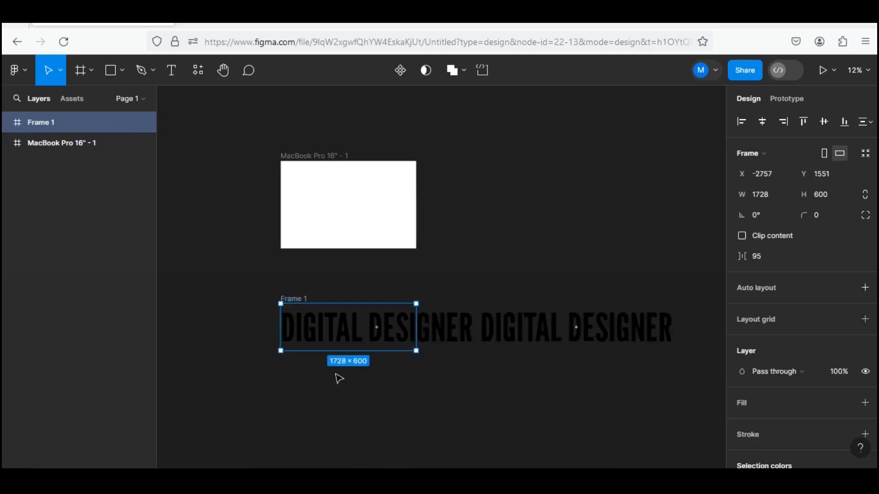
click(476, 339)
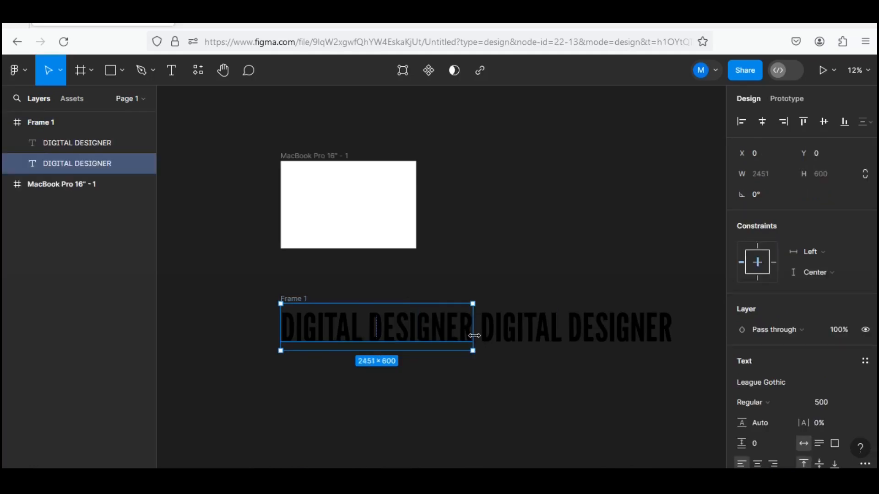
Duplicate Frame 1 and place the copy directly below it, left-aligned at X -2757, Y 2339.
click(316, 298)
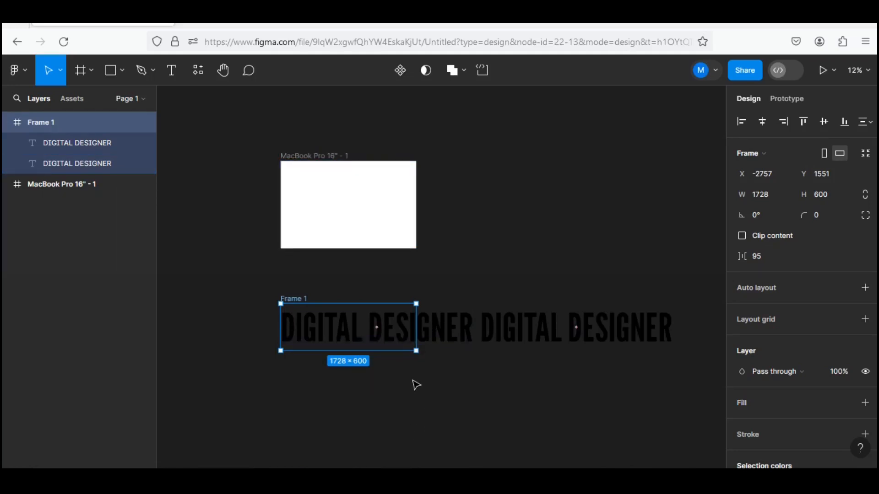
key(ctrl+d)
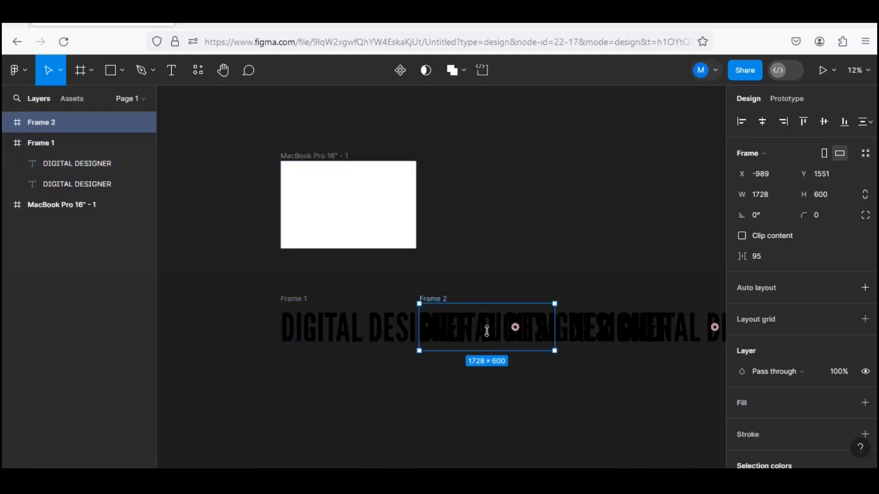
drag(492, 334, 353, 394)
scroll(411, 439, down, 1)
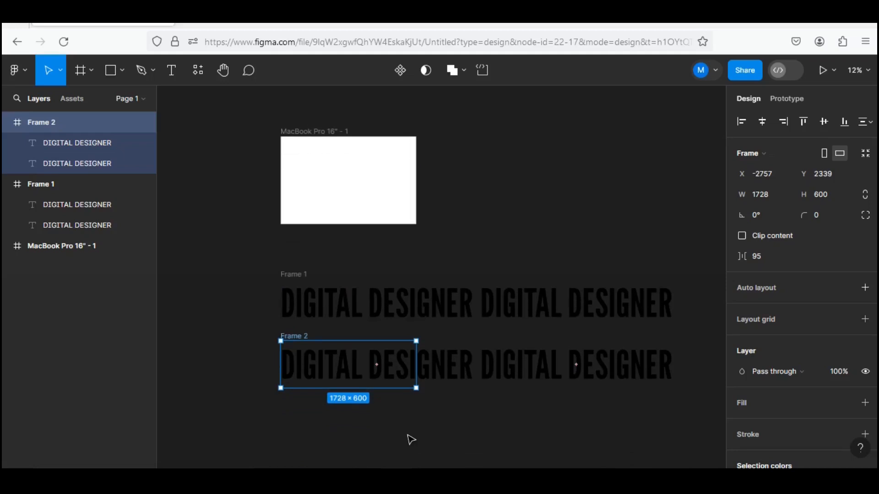
Show the rulers and add a vertical guide at 1728 on Frame 1's right edge.
scroll(411, 435, up, 3)
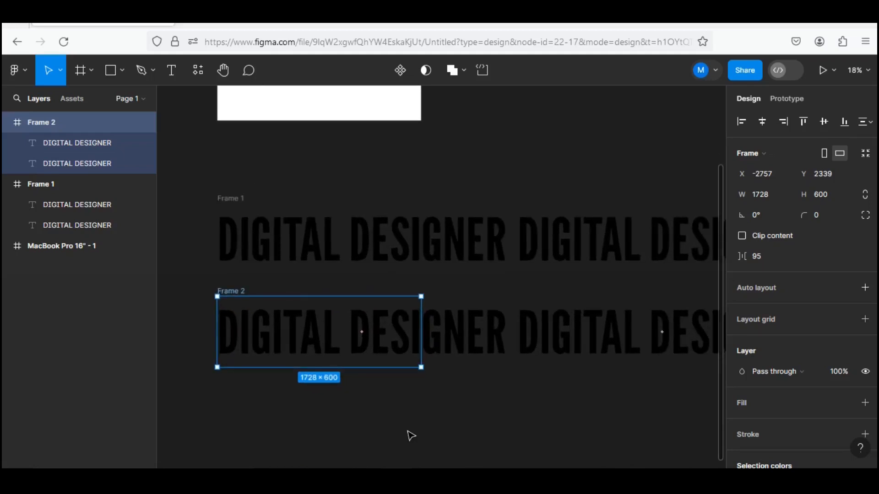
key(shift+r)
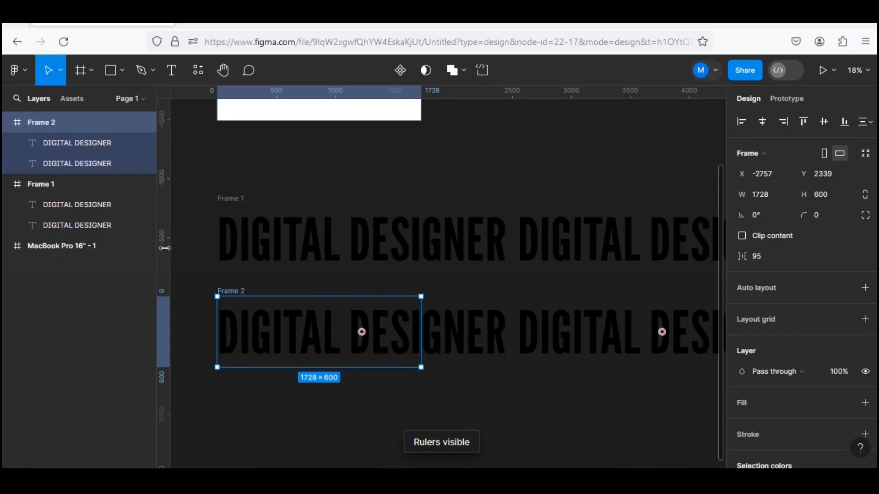
drag(165, 248, 420, 263)
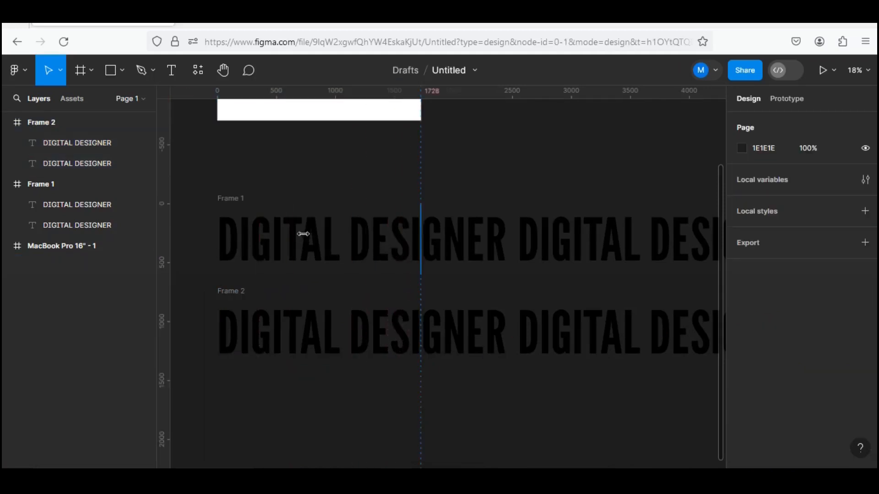
click(415, 273)
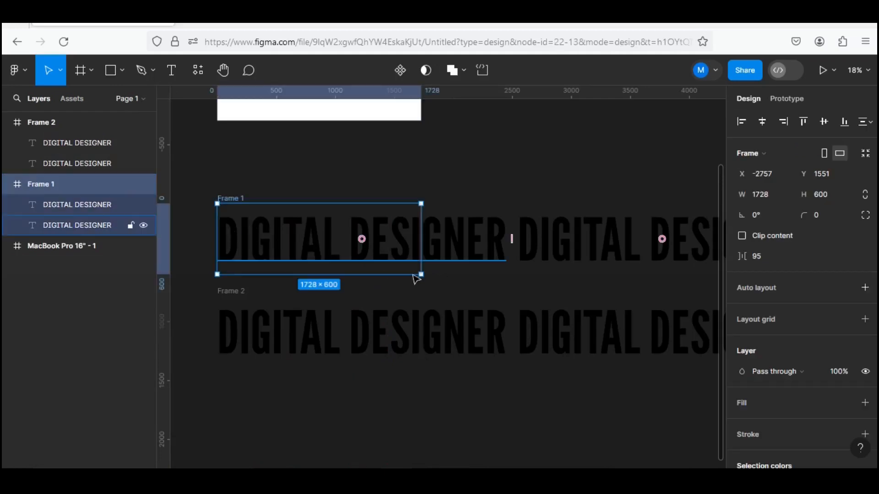
Add a page-level vertical guide along the right edge of Frame 1, running down the canvas through Frame 2.
scroll(419, 273, up, 1)
scroll(420, 272, up, 4)
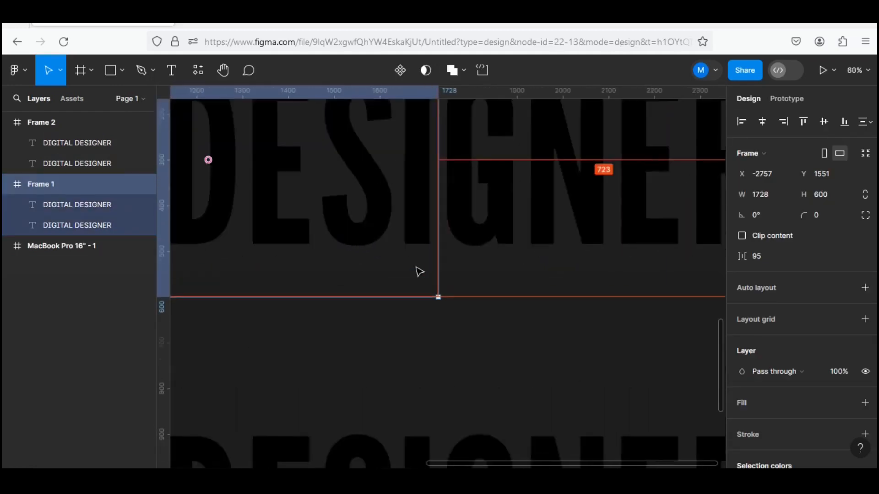
scroll(419, 272, down, 1)
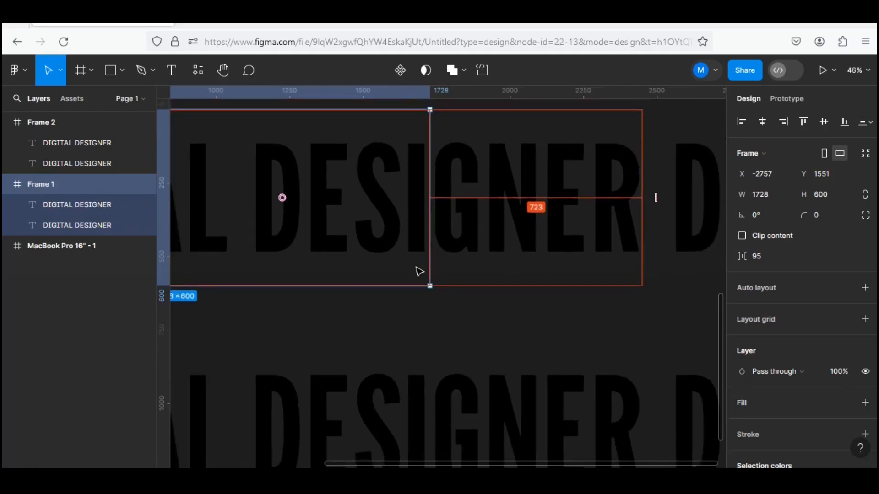
scroll(418, 270, up, 2)
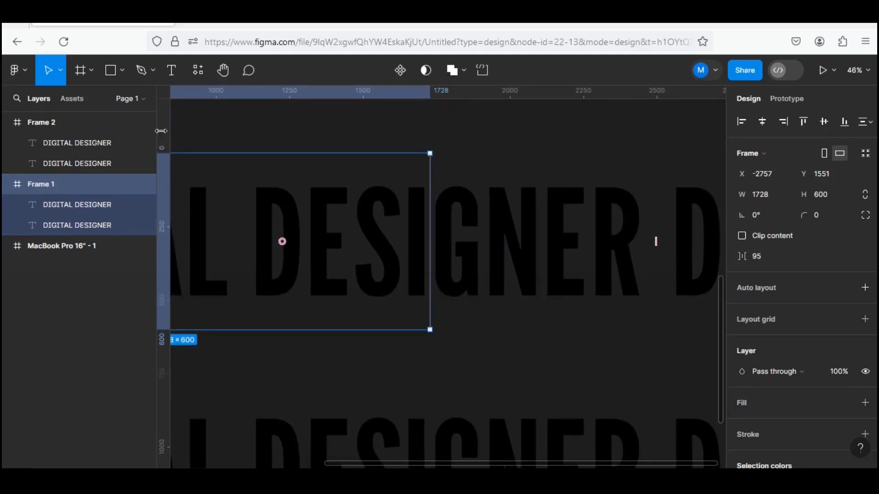
drag(161, 132, 432, 163)
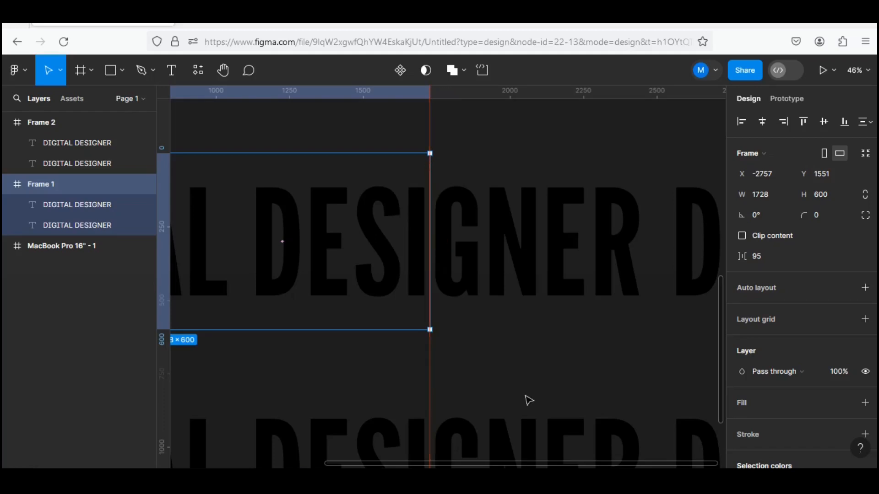
click(498, 360)
Shift both DIGITAL DESIGNER texts in Frame 2 left together until the second copy starts at the frame's left edge.
scroll(498, 361, down, 5)
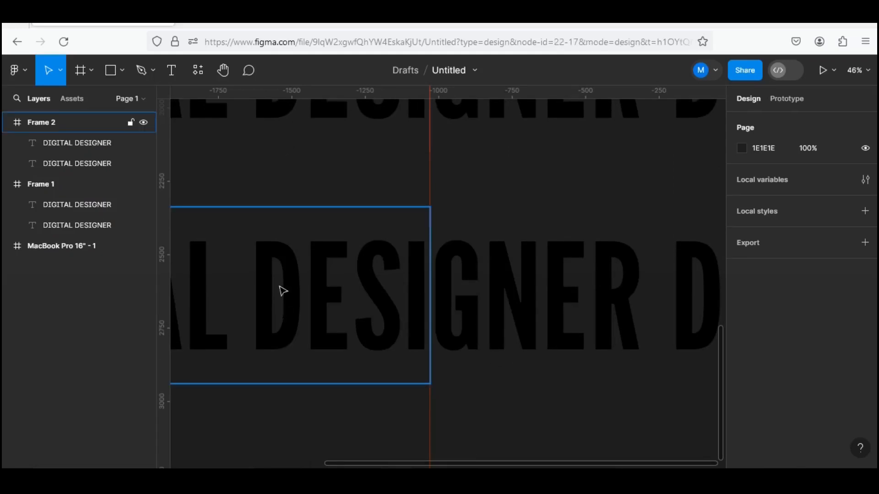
double_click(81, 147)
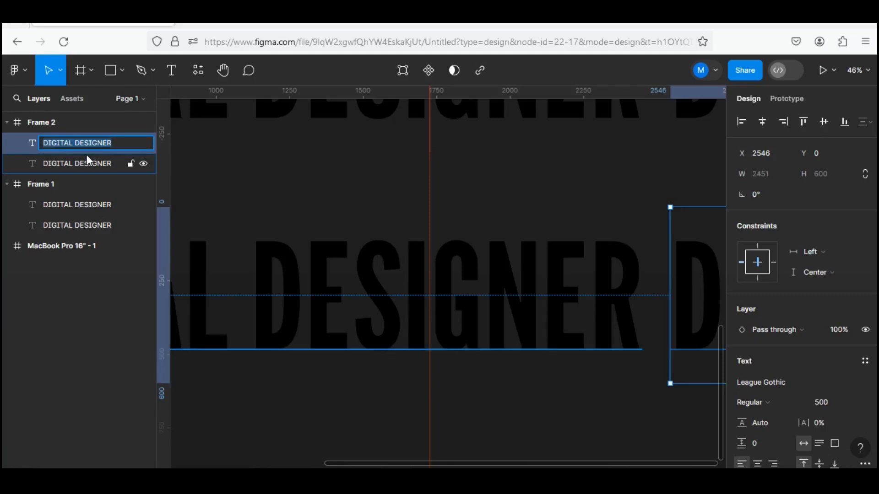
double_click(93, 168)
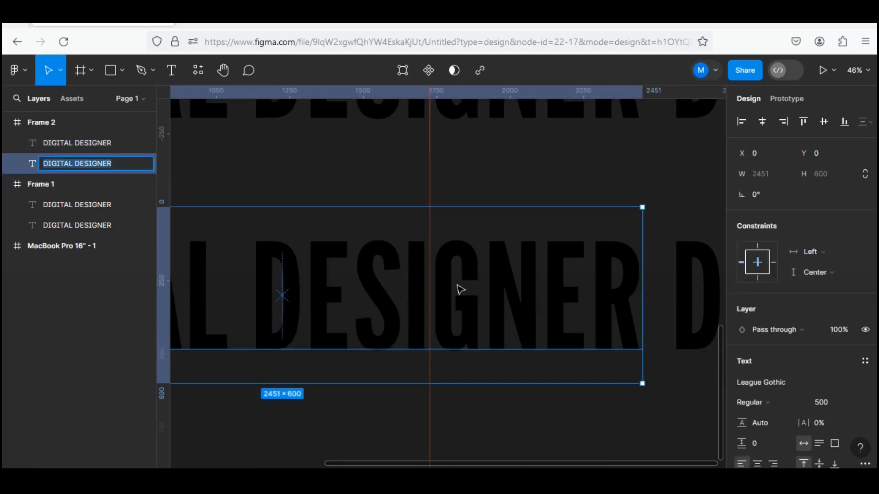
scroll(460, 290, up, 6)
shift+click(110, 145)
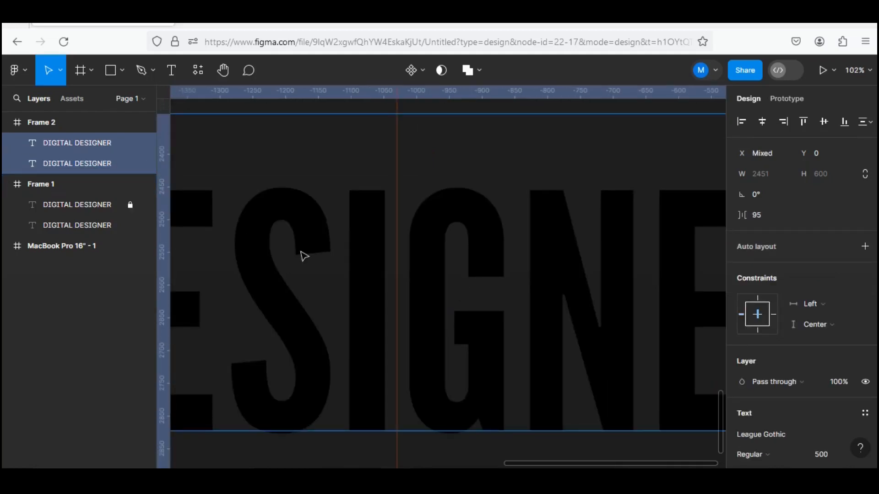
key(Left)
key(Left)
key(Left)
key(Left)
key(Left)
key(Left)
key(Left)
key(Left)
key(Left)
key(Left)
key(Left)
key(Left)
key(Left)
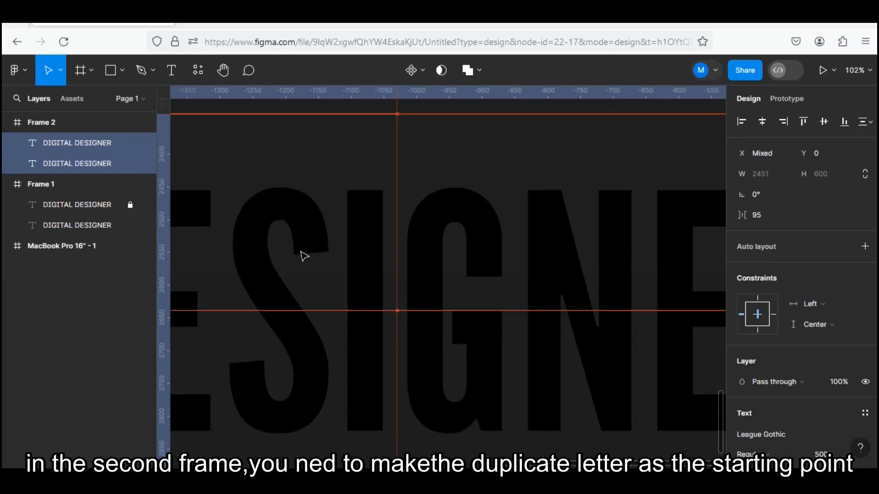
scroll(304, 257, down, 10)
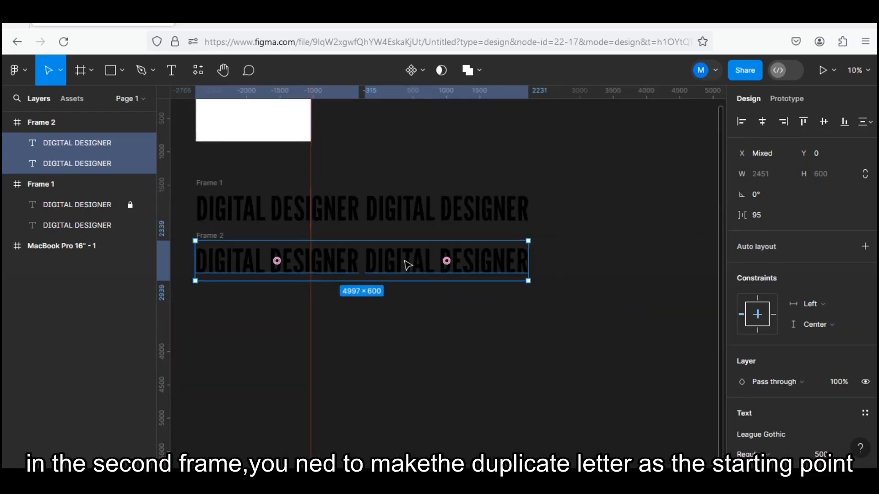
drag(406, 261, 338, 262)
drag(306, 261, 242, 263)
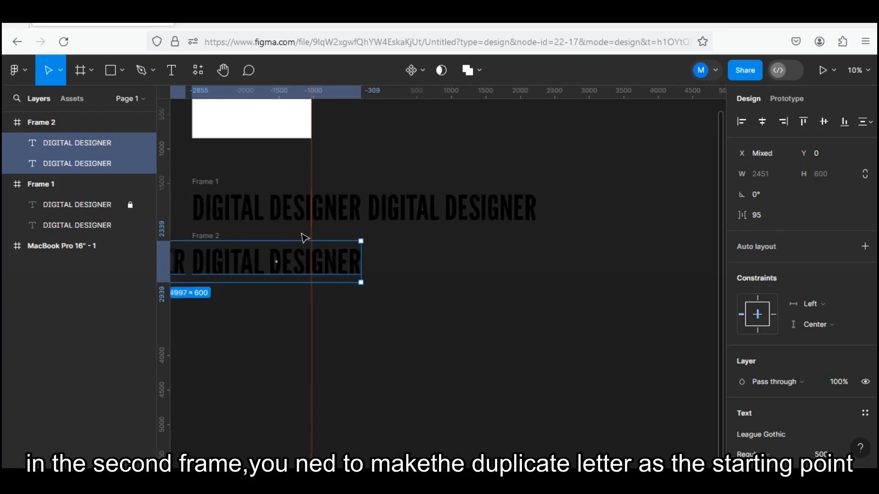
Examine how the shifted text in Frame 2 lines up with the guide and with the first text in Frame 1.
scroll(302, 235, up, 5)
scroll(304, 238, up, 4)
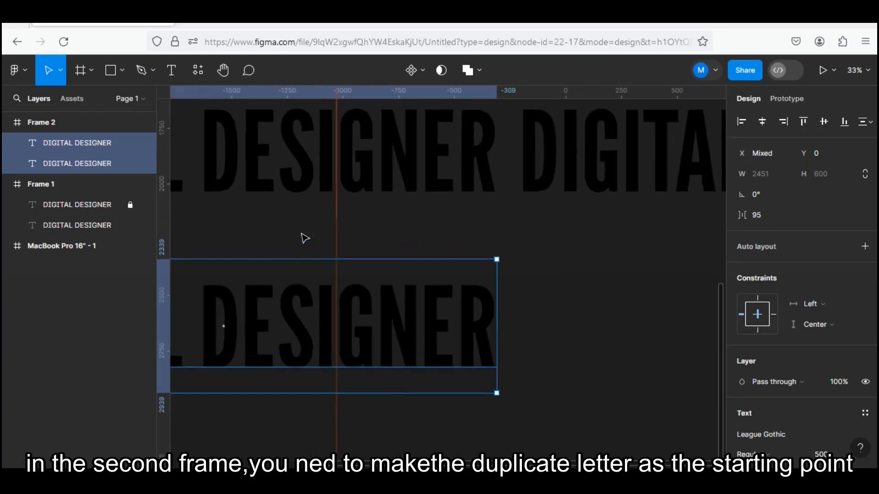
scroll(305, 238, down, 6)
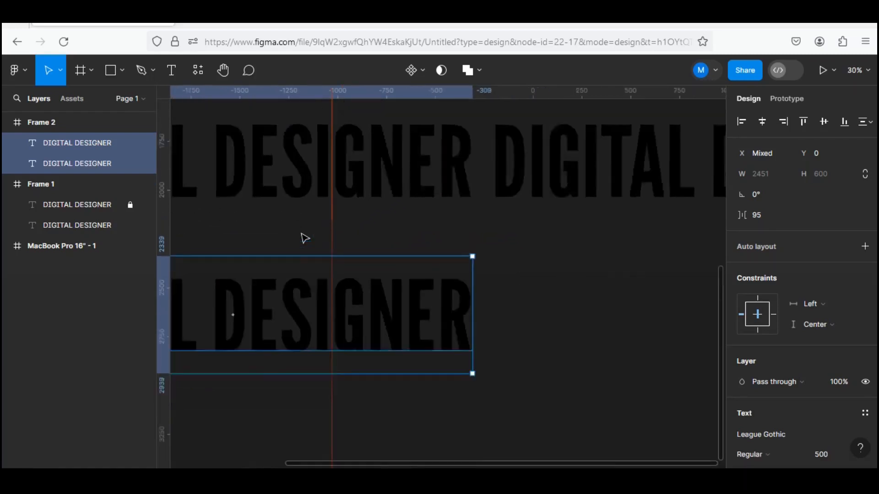
scroll(304, 238, down, 5)
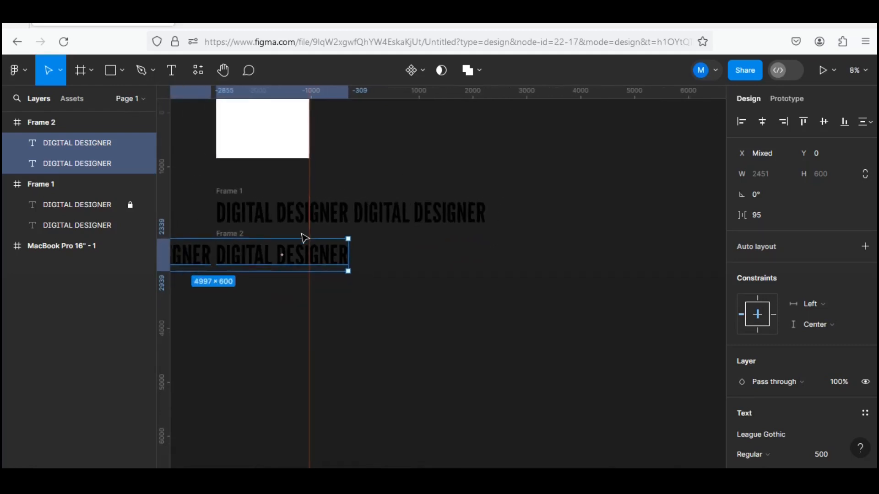
click(82, 133)
scroll(302, 277, up, 3)
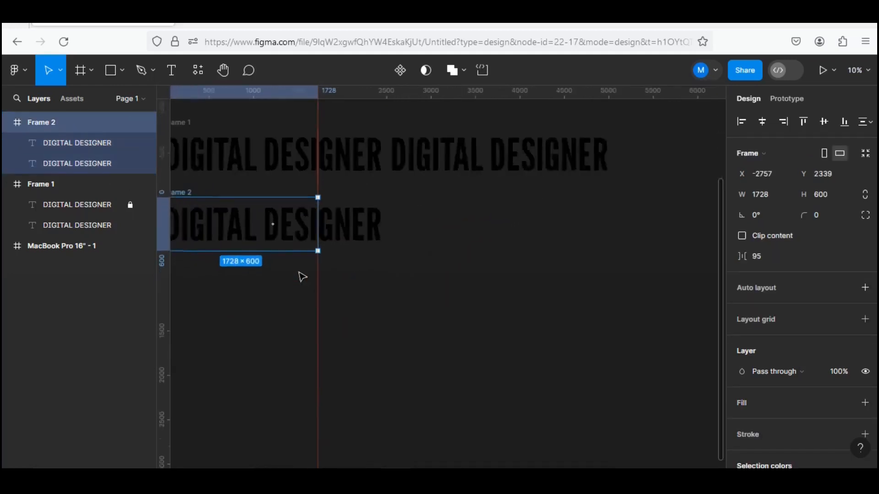
scroll(302, 275, up, 5)
click(373, 278)
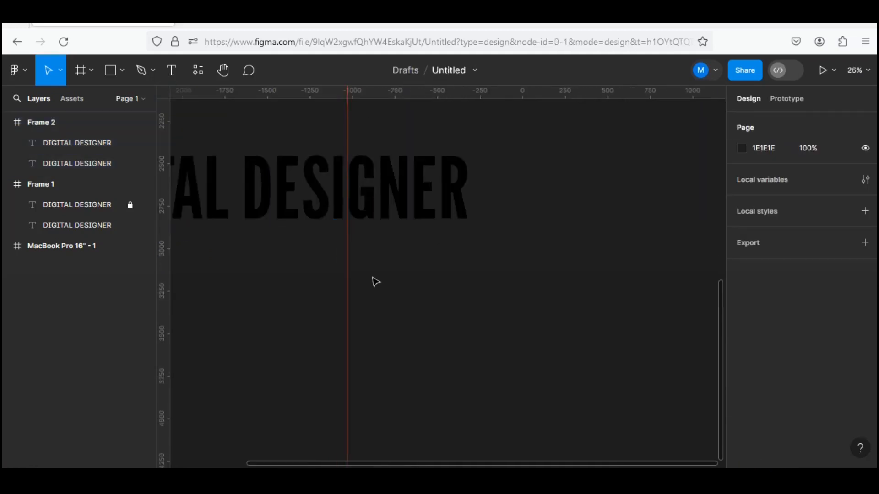
Delete both vertical guides at the right edge of the text frames.
scroll(376, 281, down, 5)
click(364, 308)
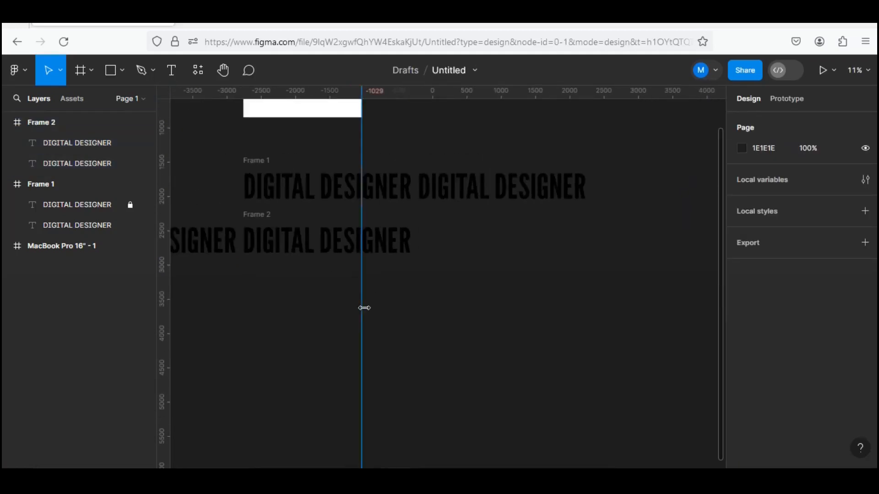
key(Delete)
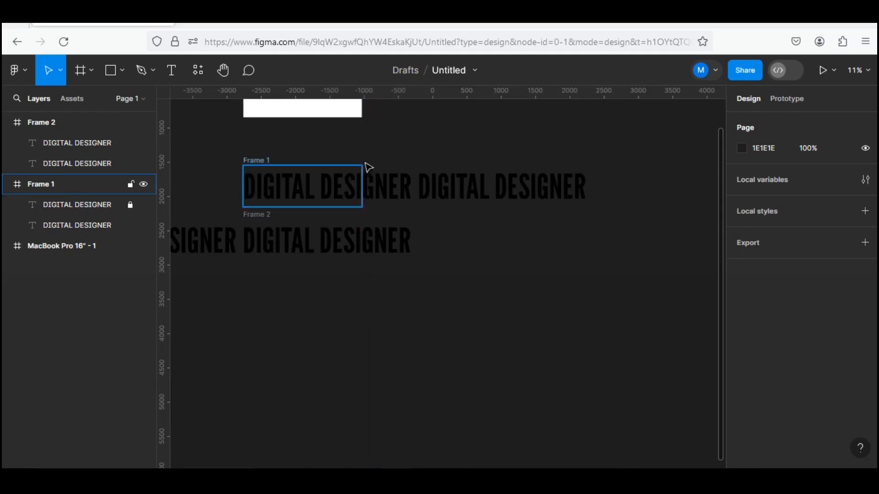
click(361, 173)
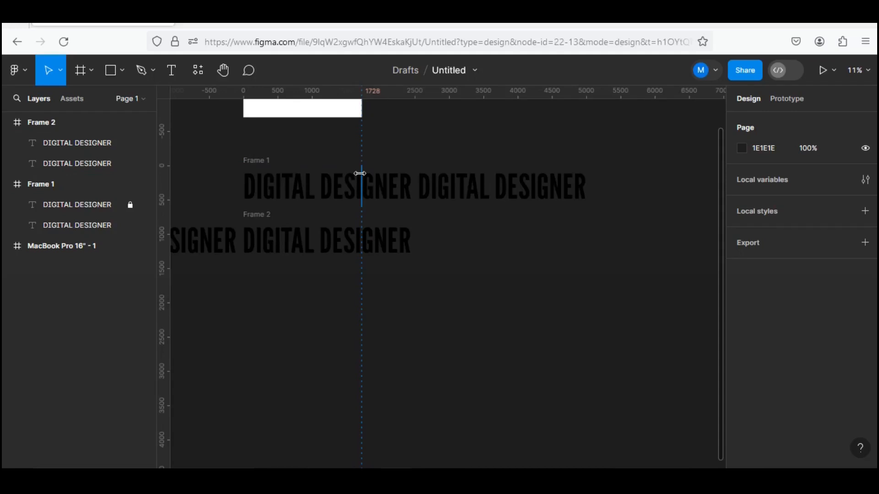
click(360, 174)
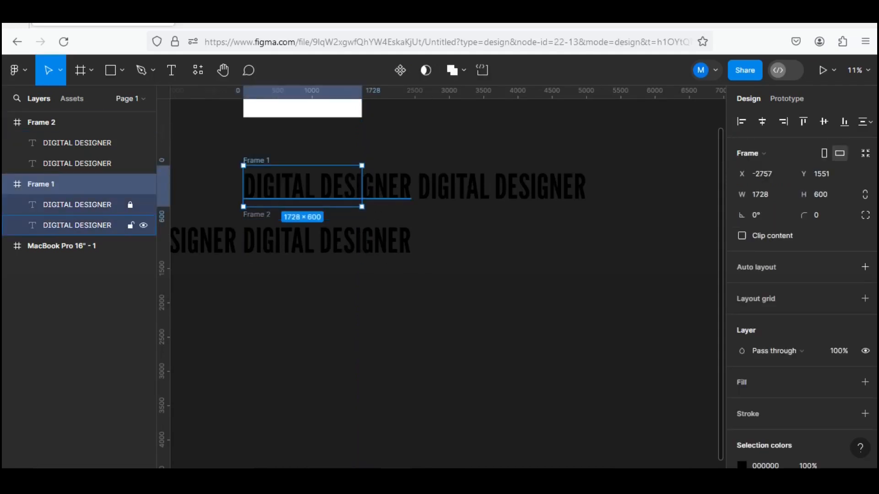
click(469, 119)
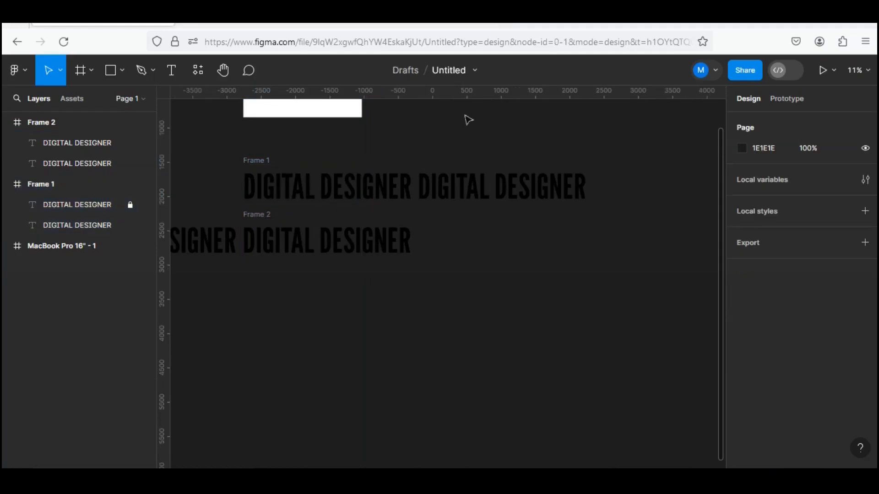
Turn on content clipping for Frame 1 and Frame 2 together.
click(65, 122)
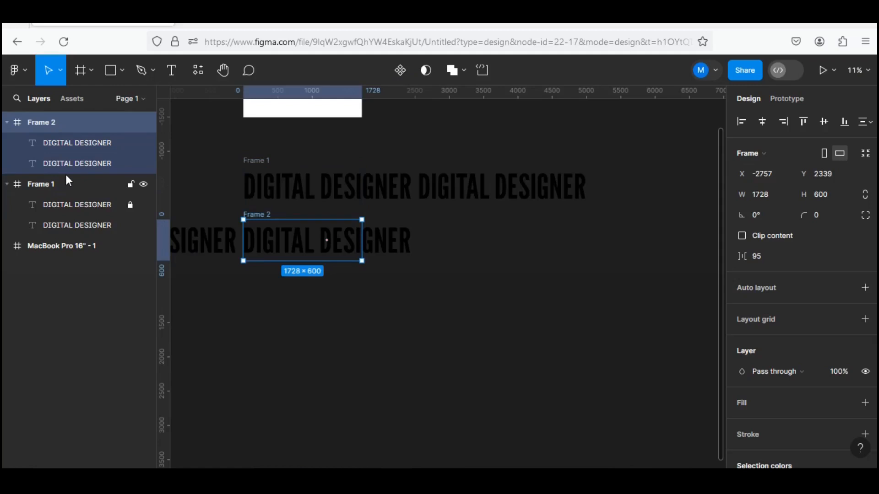
shift+click(68, 183)
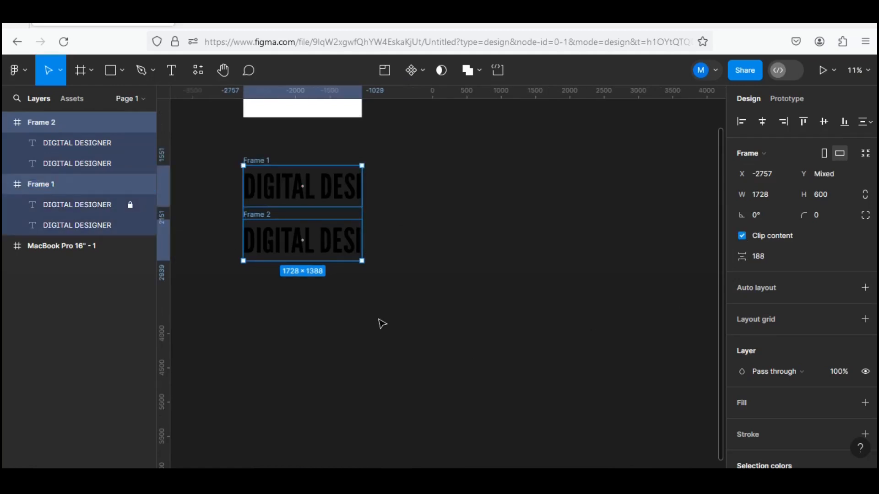
Combine Frame 1 and Frame 2 into one component set.
scroll(379, 338, down, 5)
scroll(382, 324, down, 1)
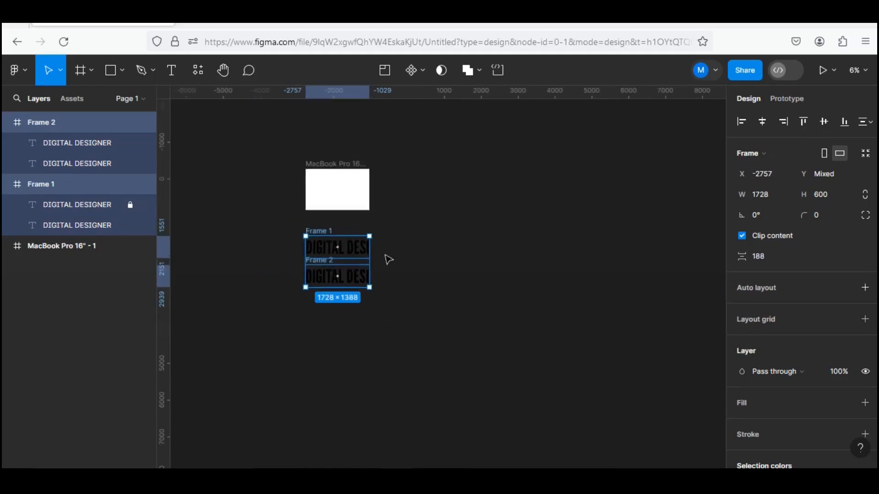
click(424, 70)
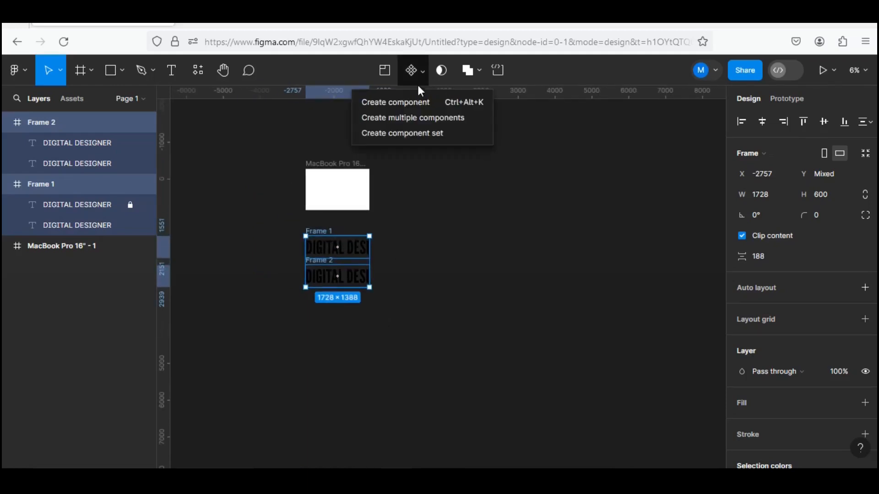
click(425, 136)
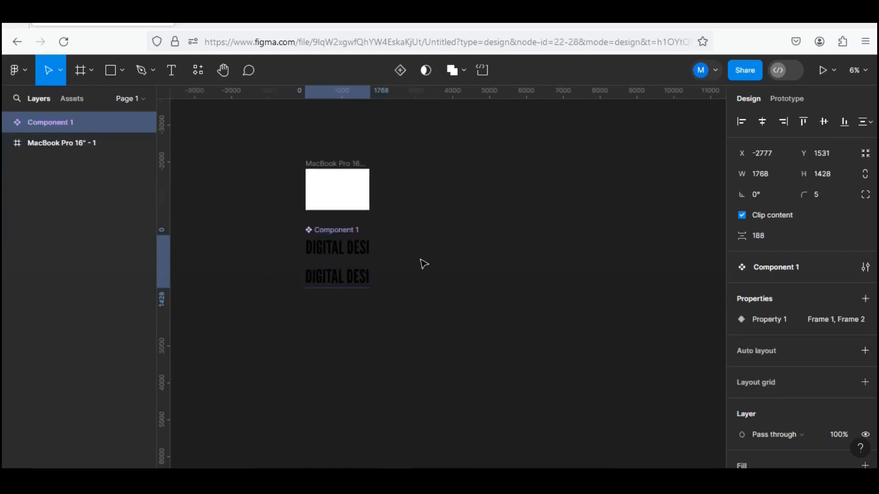
Add a prototype interaction from the Frame 1 variant to Frame 2, triggered after a delay of 1 ms.
scroll(327, 274, up, 3)
scroll(332, 276, up, 1)
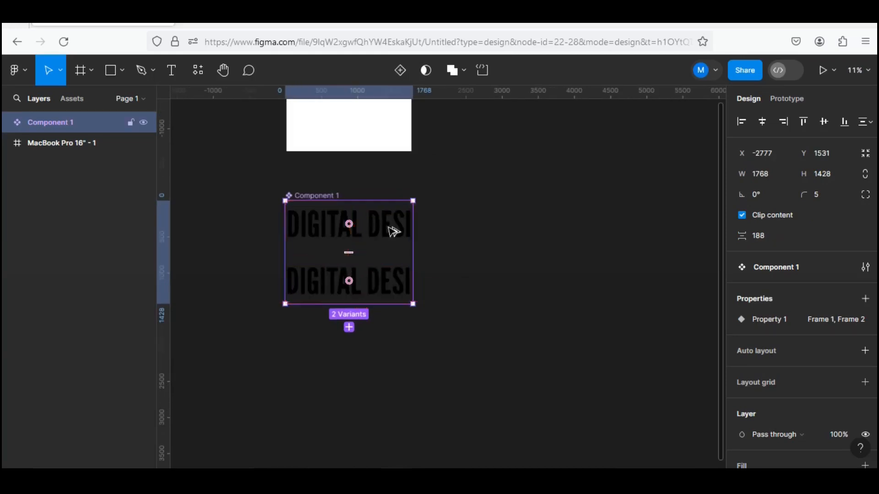
key(Return)
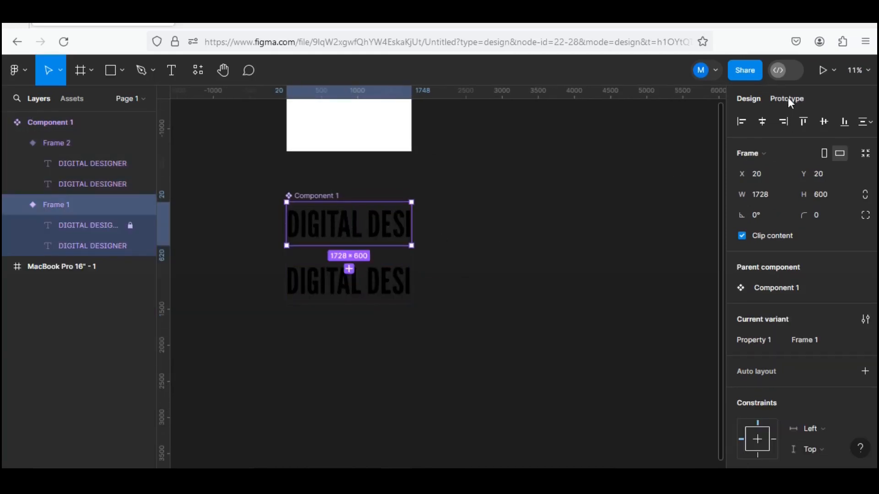
click(788, 99)
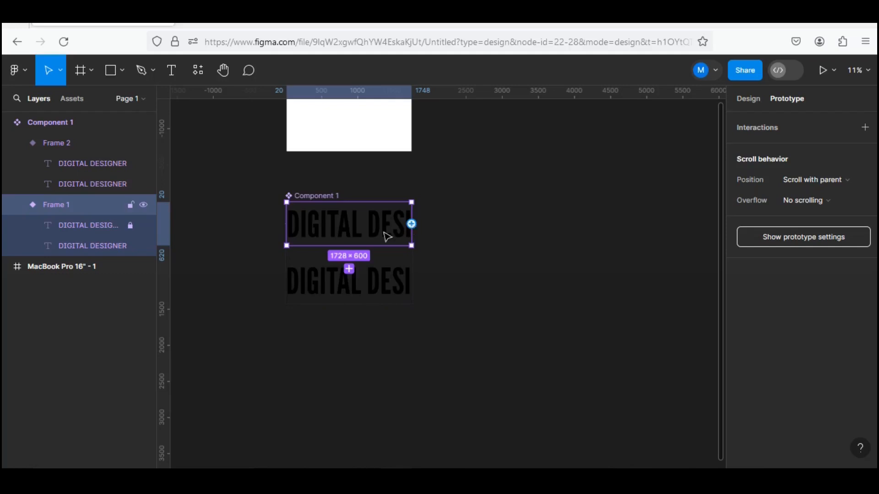
drag(352, 249, 364, 306)
click(309, 295)
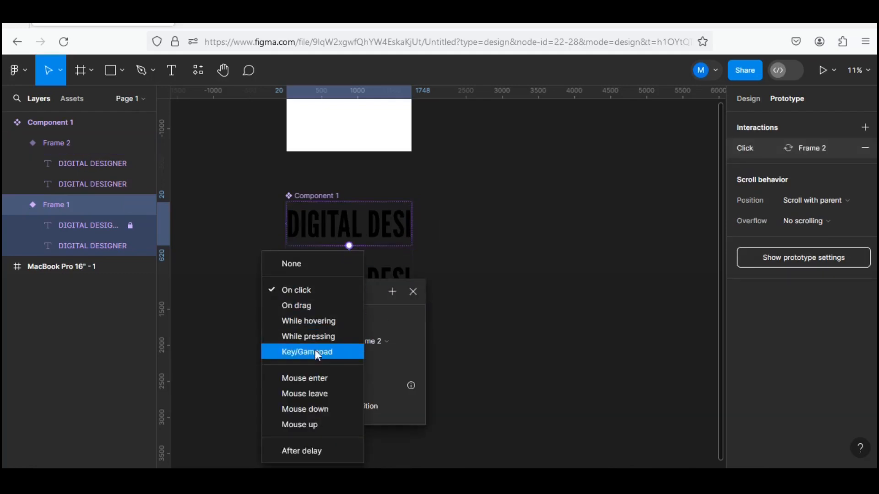
click(324, 451)
click(304, 312)
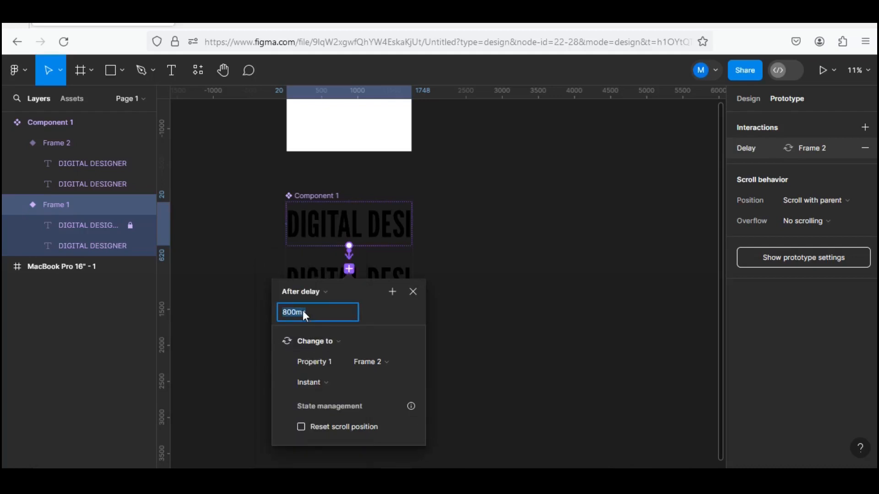
Set the Frame 1 to Frame 2 transition to Smart animate with a duration of 10000 ms.
click(331, 380)
click(341, 361)
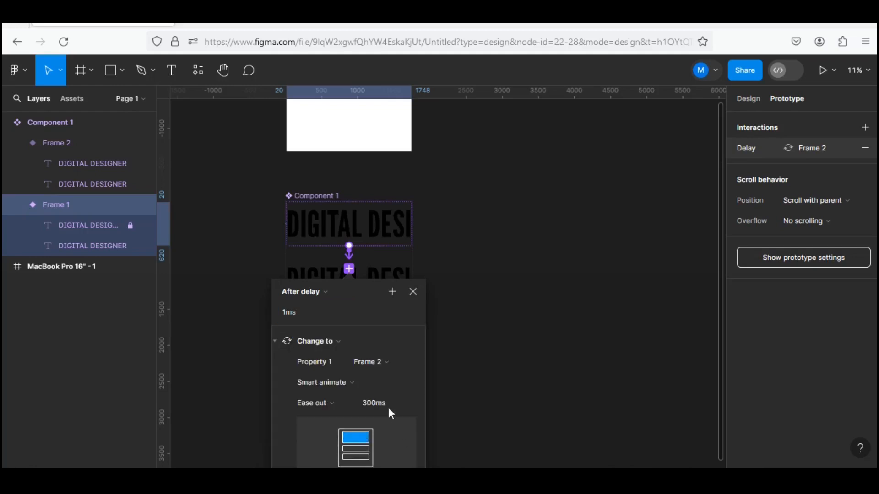
click(375, 404)
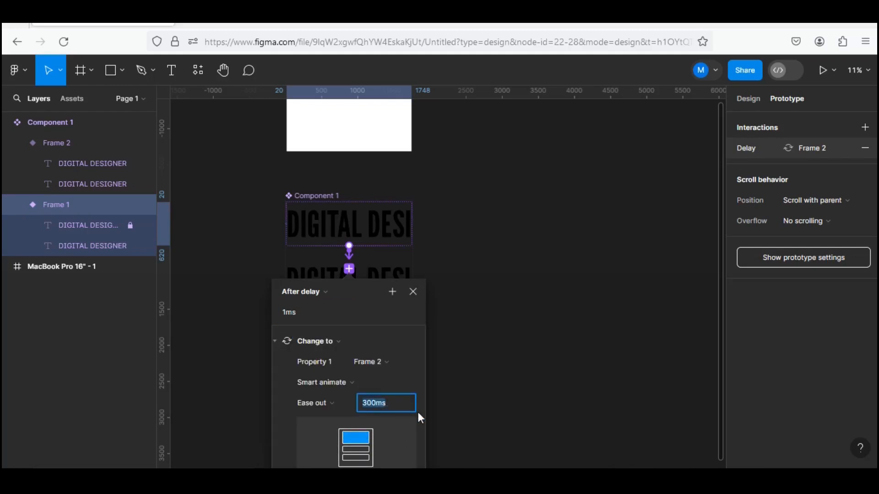
text(10000)
click(412, 292)
Add an interaction from Frame 2 back to Frame 1 after a 1 ms delay, with an Instant transition.
click(390, 293)
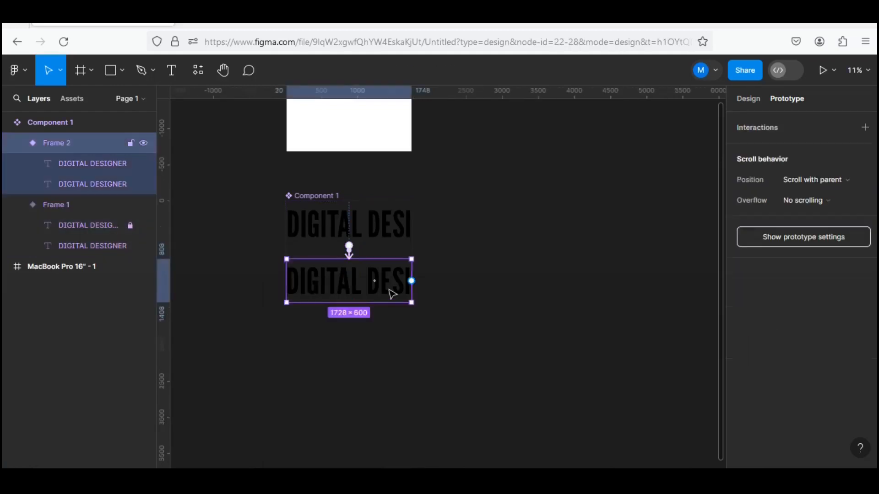
drag(411, 281, 413, 222)
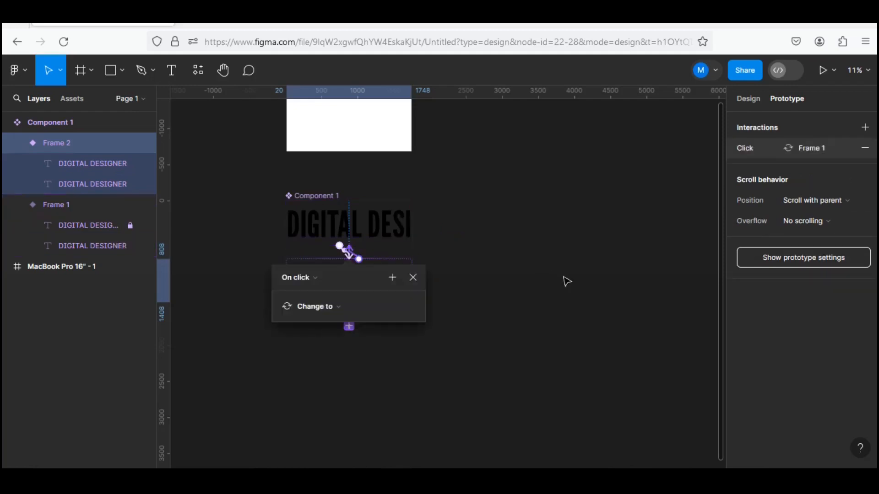
click(314, 277)
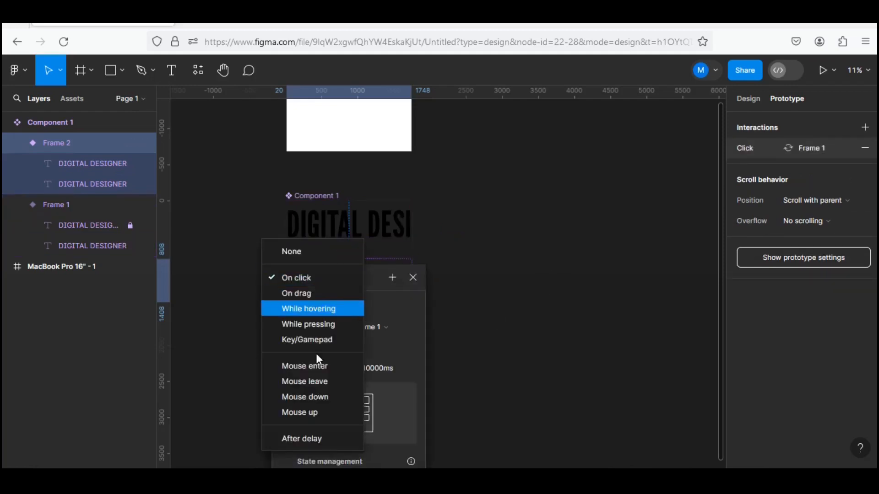
click(329, 437)
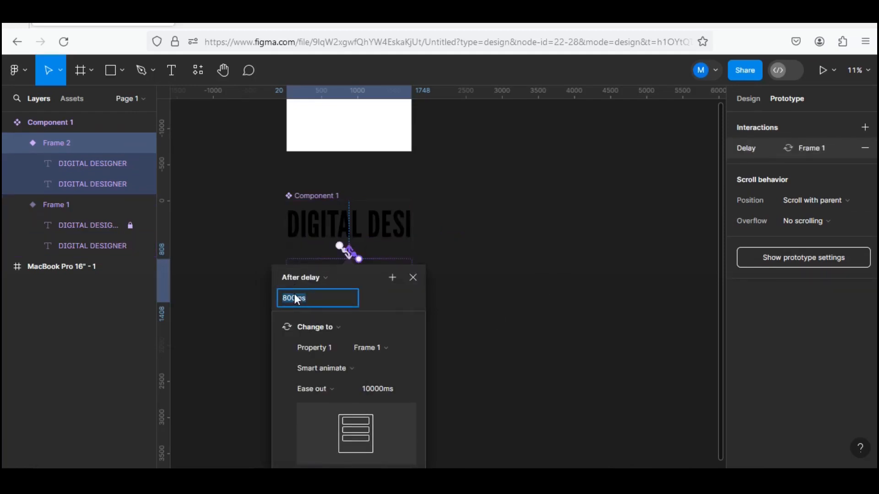
text(1)
click(352, 368)
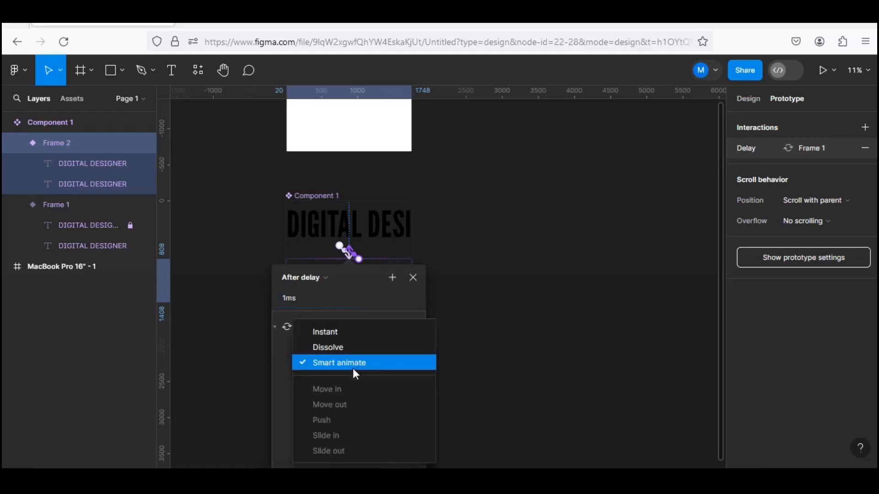
click(347, 337)
click(470, 340)
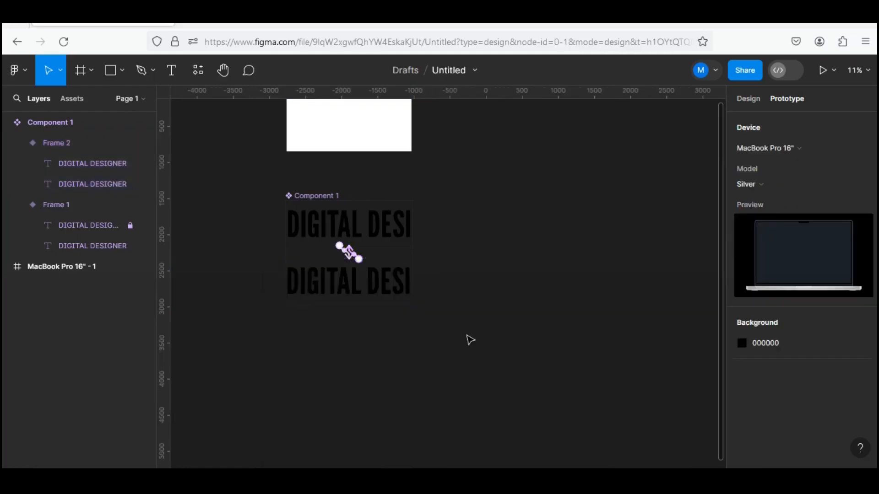
Place an instance of Component 1 in the MacBook Pro 16" frame, aligned with the frame's left and right edges.
scroll(449, 340, down, 5)
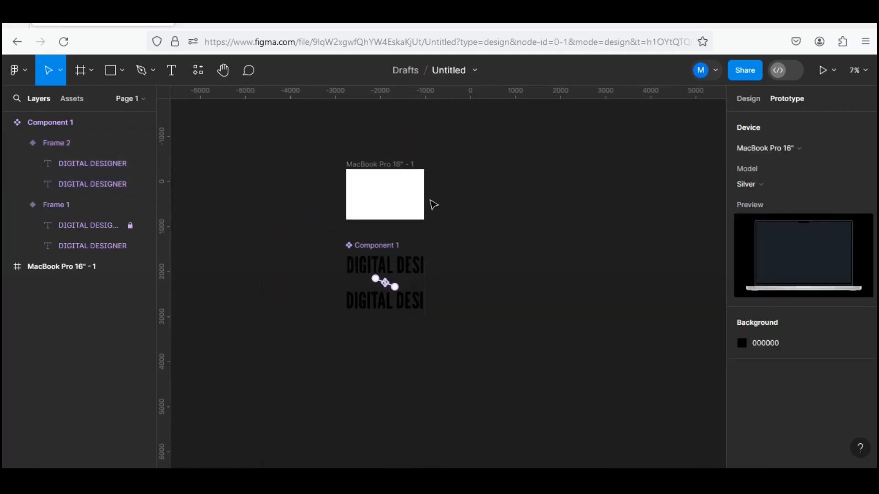
scroll(433, 205, up, 8)
scroll(500, 231, up, 2)
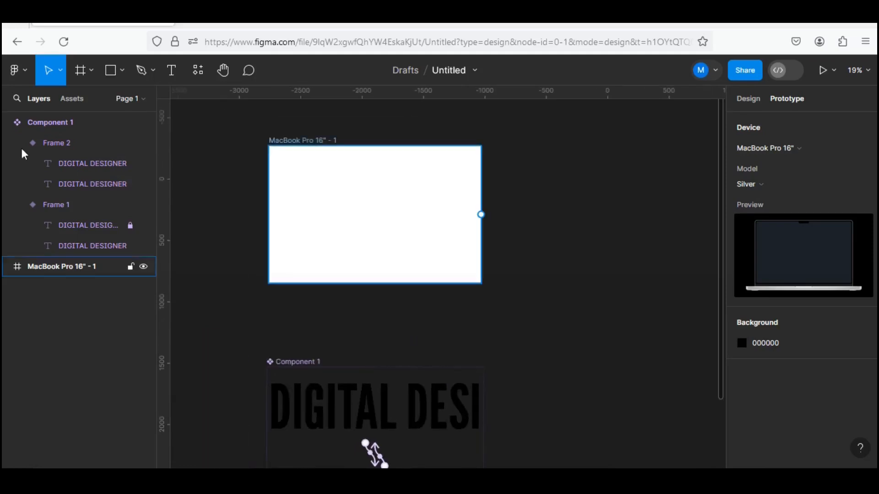
click(71, 98)
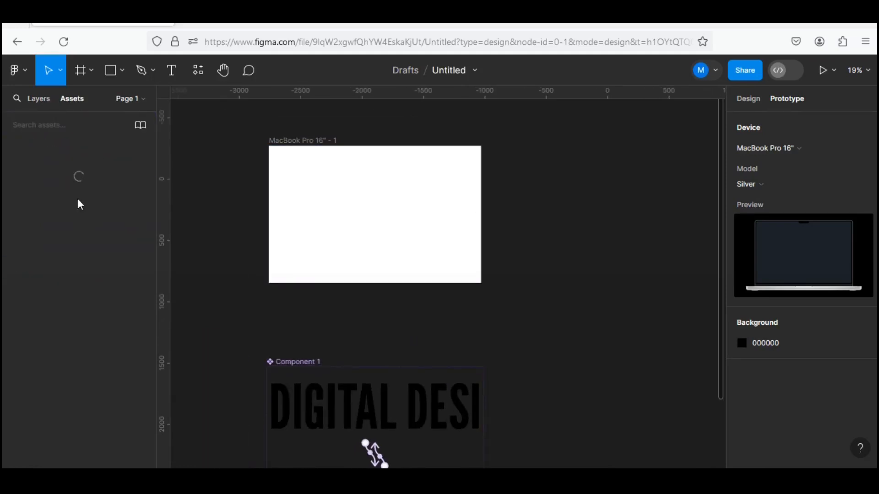
drag(54, 216, 376, 199)
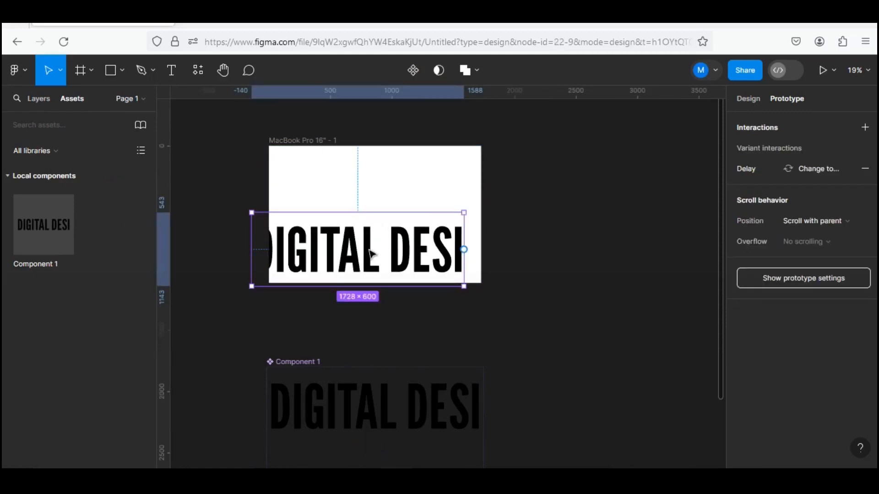
drag(370, 250, 389, 227)
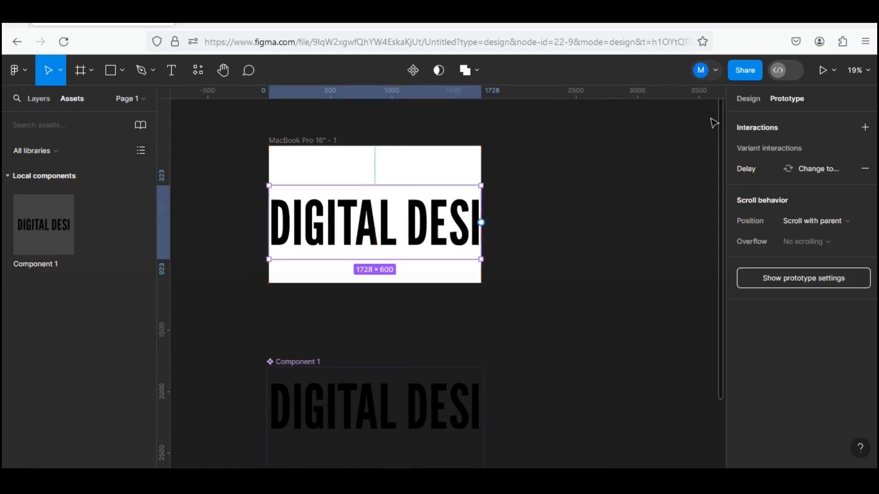
Center the Component 1 instance vertically in the MacBook Pro 16" frame and preview the scrolling text animation.
click(750, 98)
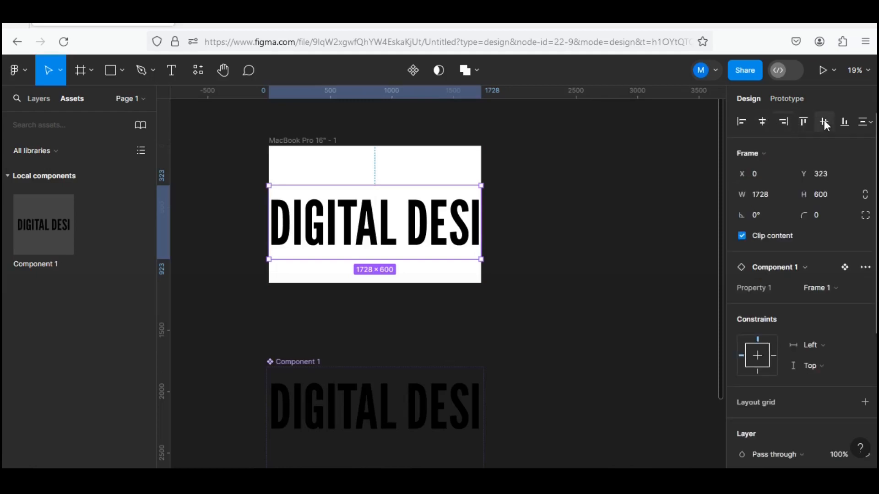
key(alt+v)
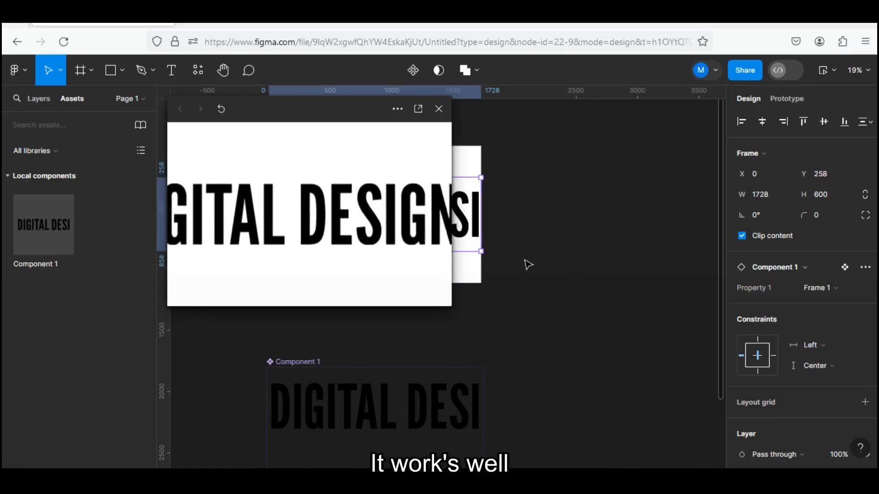
click(440, 109)
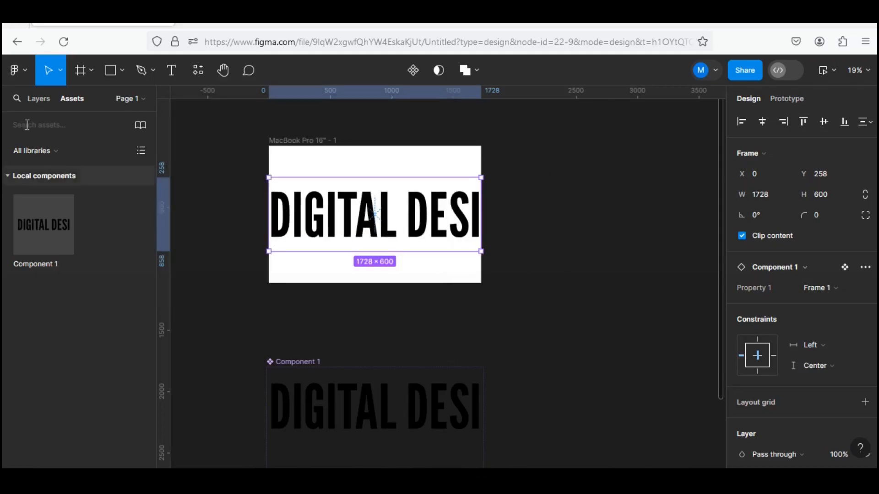
Lock the Component 1 instance inside the MacBook Pro 16" frame.
click(50, 98)
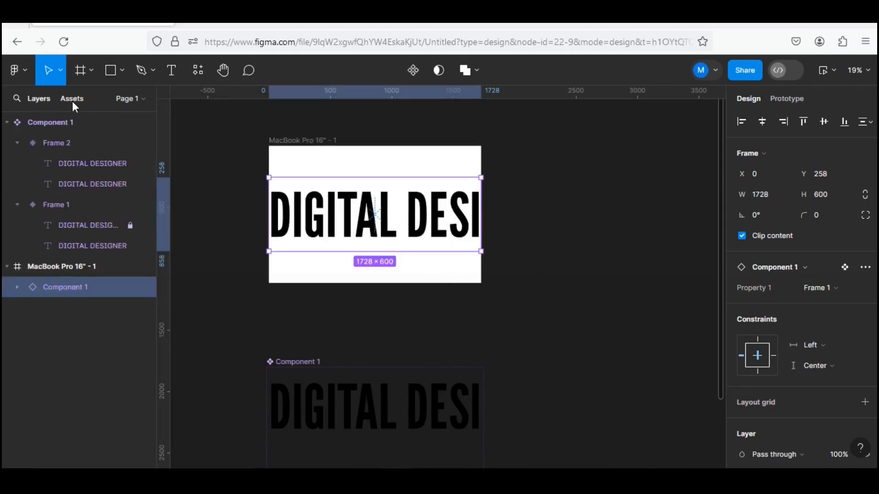
click(131, 287)
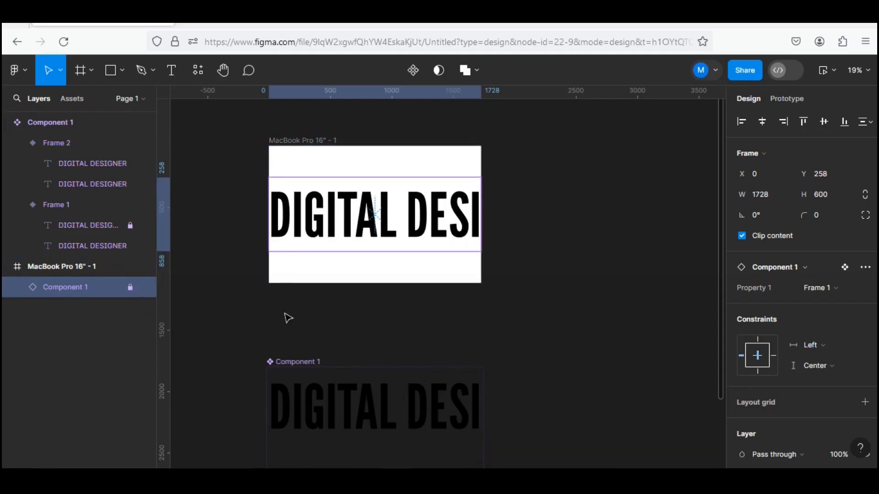
click(371, 313)
Import the recent image pngwing.com(1) from File Explorer onto the canvas.
scroll(370, 313, up, 2)
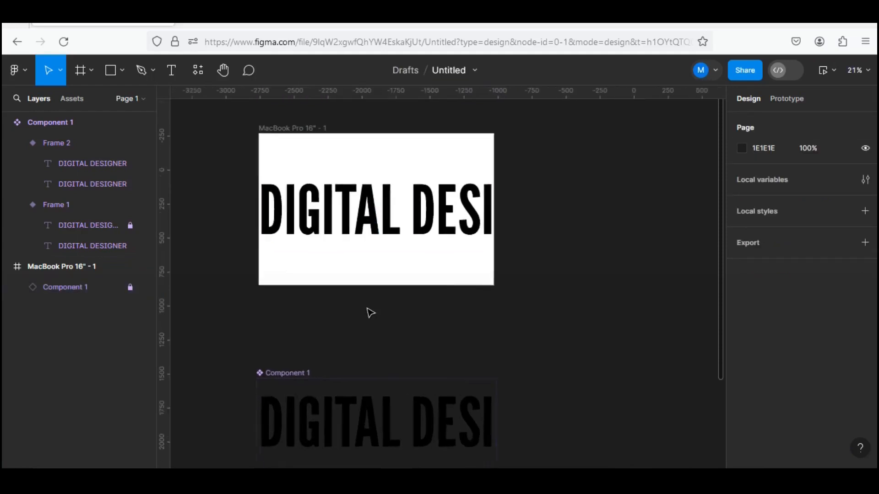
scroll(371, 313, down, 3)
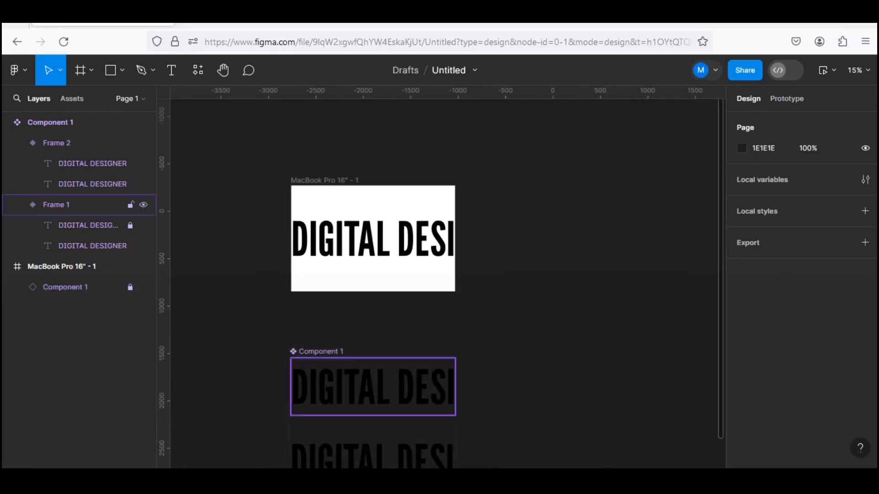
key(super+e)
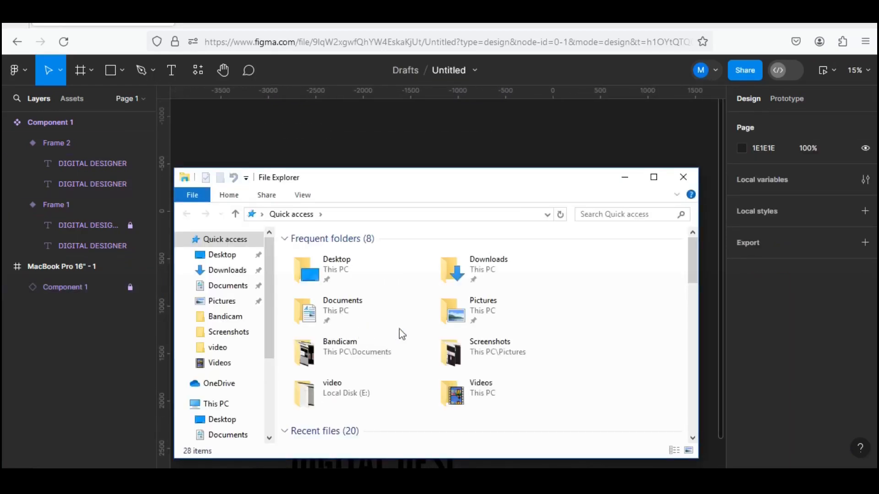
scroll(373, 408, down, 3)
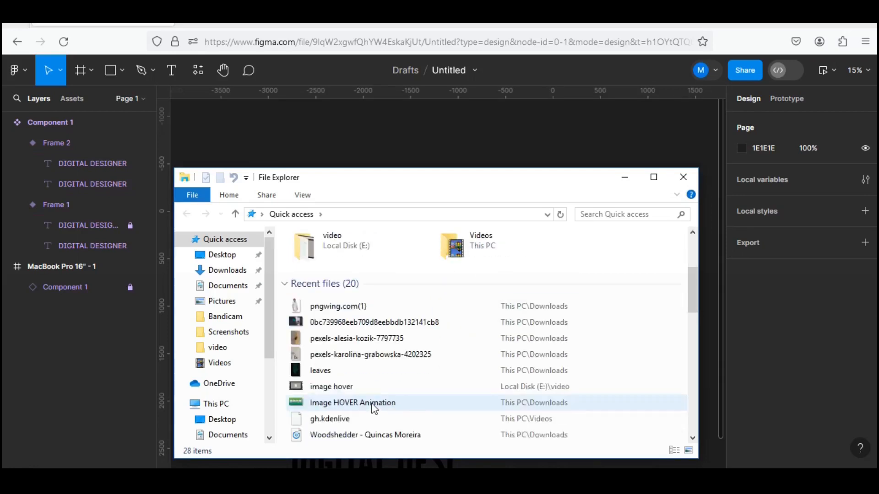
click(361, 307)
drag(396, 264, 472, 166)
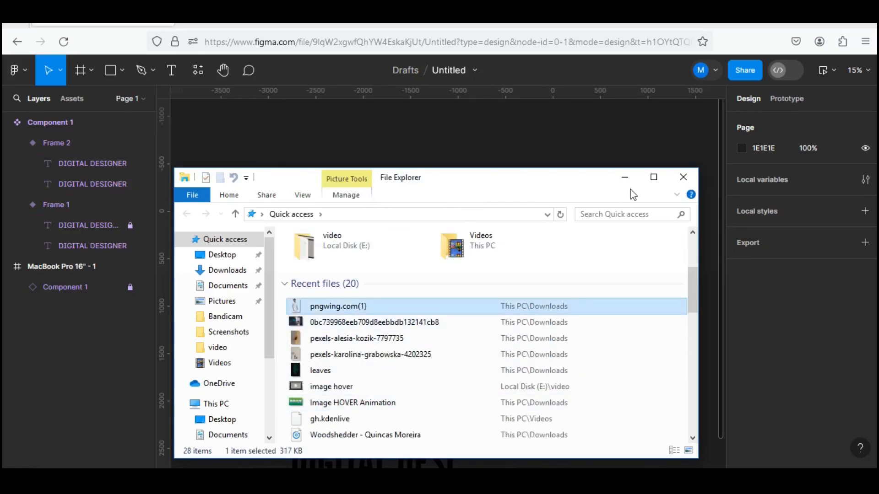
click(676, 181)
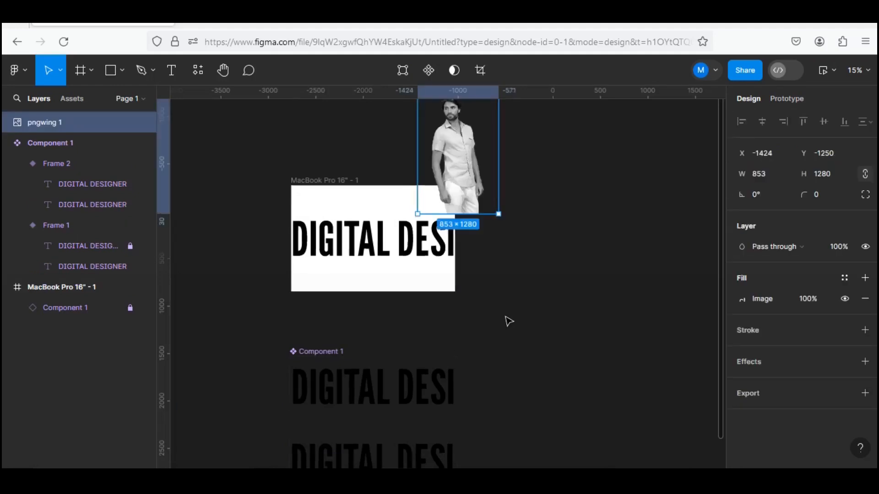
Move the imported photo of the man into the MacBook Pro 16" frame over the text, at about X 214, Y 84.
drag(440, 187, 367, 286)
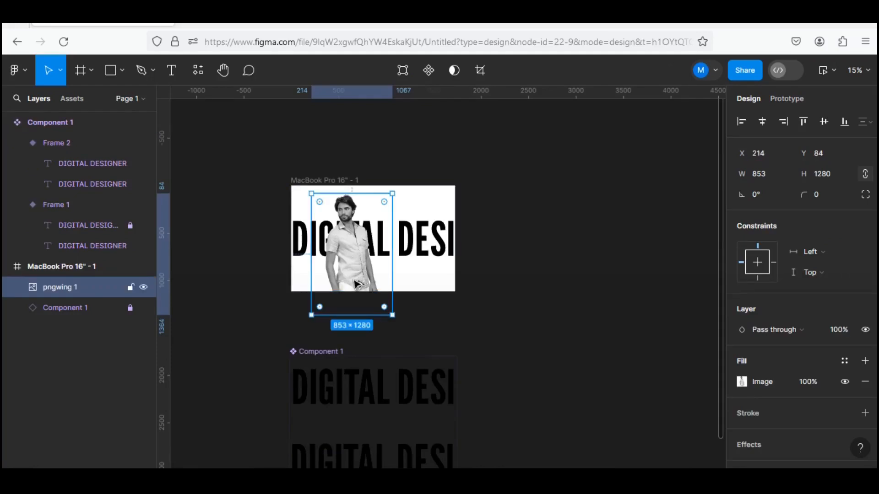
ctrl+scroll(362, 283, up, 5)
ctrl+scroll(354, 273, down, 1)
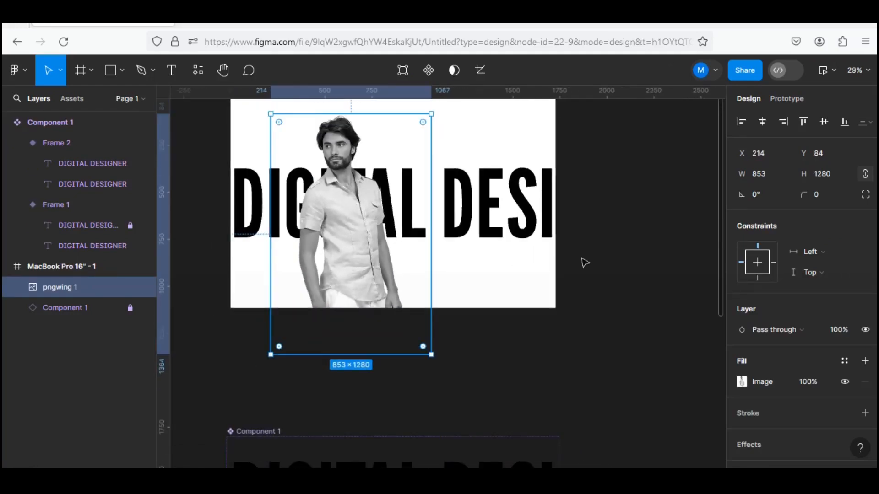
drag(600, 217, 620, 274)
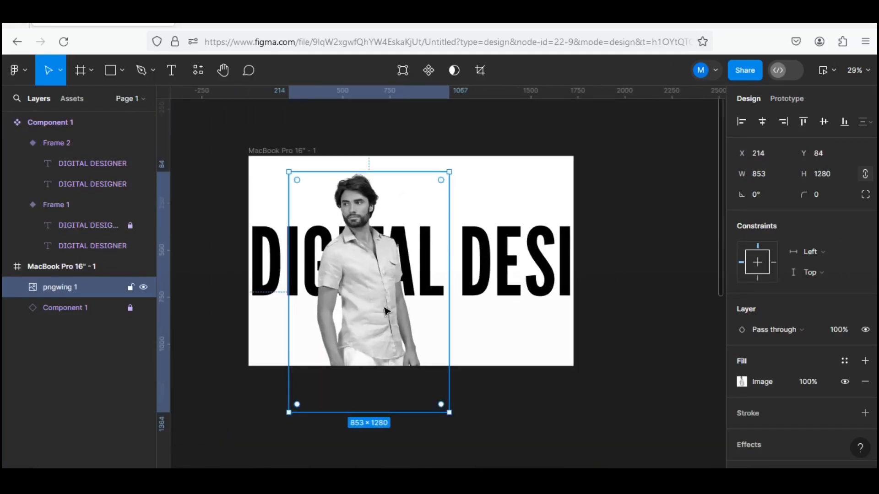
Lower the photo of the man in the MacBook Pro 16" frame to about X 224, Y 320.
drag(389, 311, 390, 357)
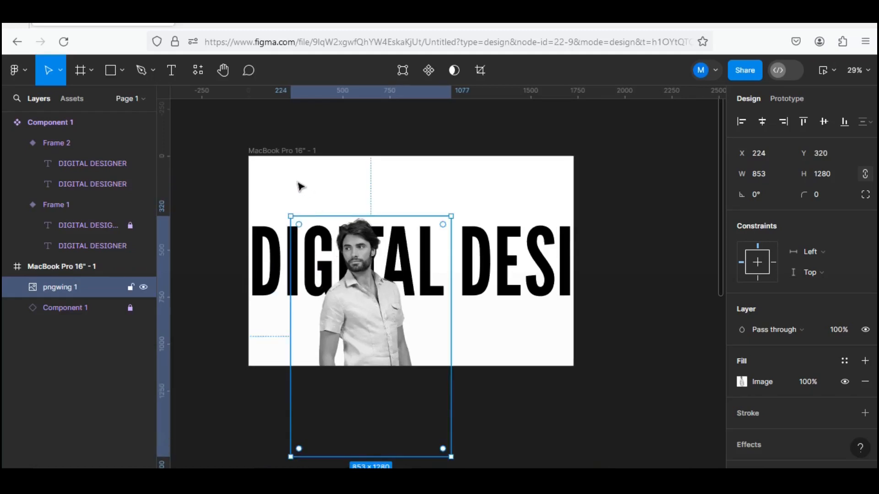
Add a text logo with the first name in capitals and a period in the frame's upper-left area, at about X 105, Y 67.
click(172, 73)
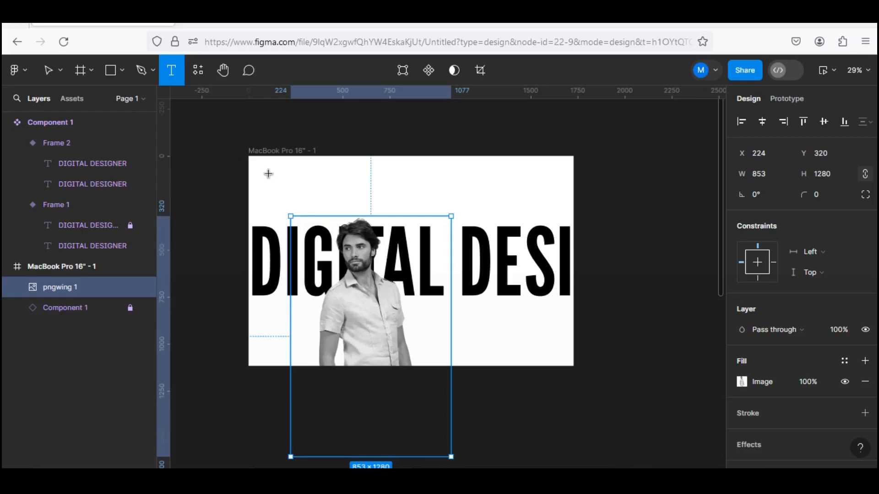
click(268, 174)
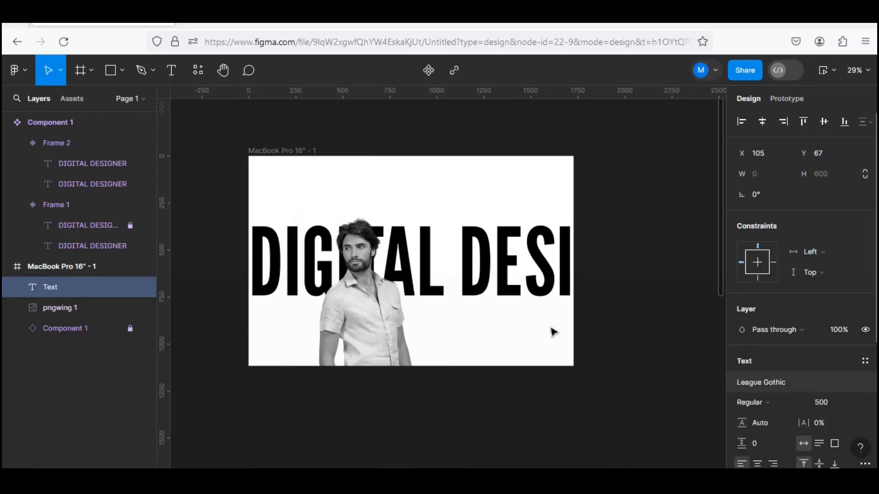
text(KEVIN)
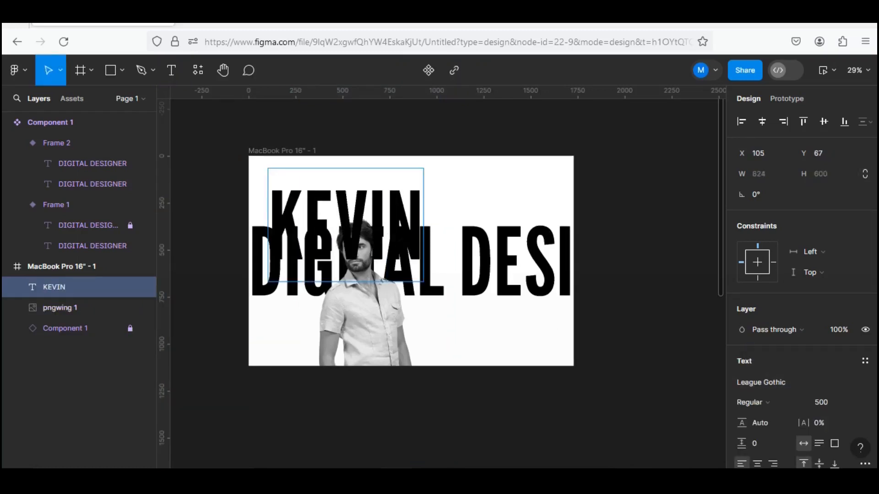
text(.)
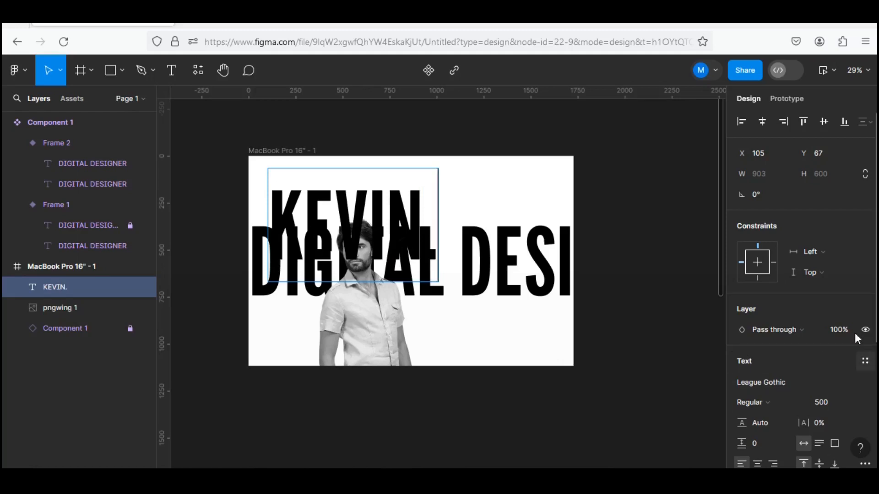
Set the font size of the name logo text to 64.
click(850, 402)
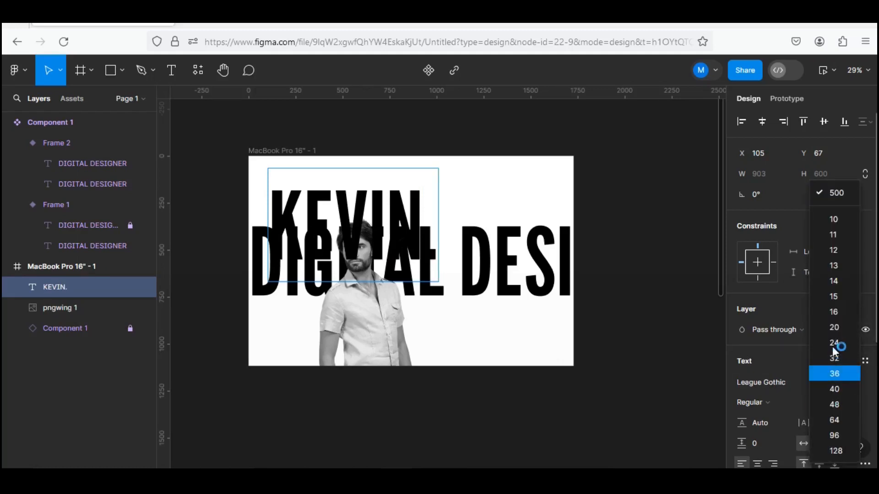
double_click(396, 213)
triple_click(398, 214)
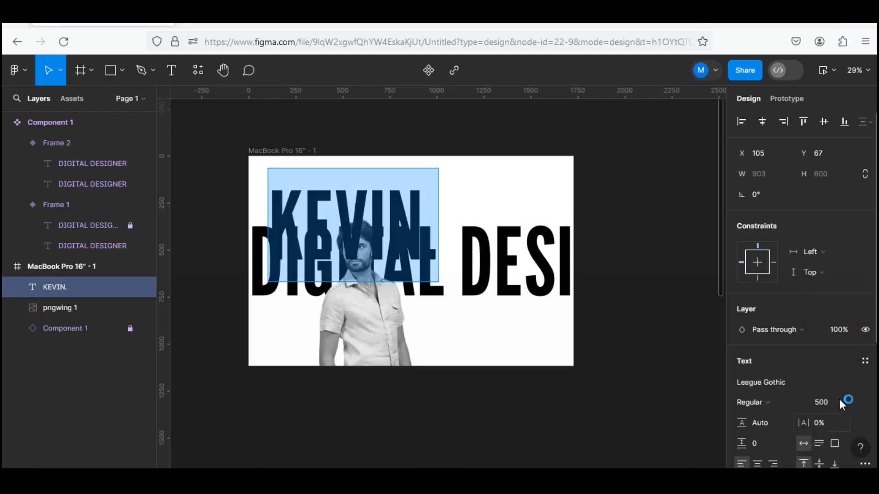
click(851, 403)
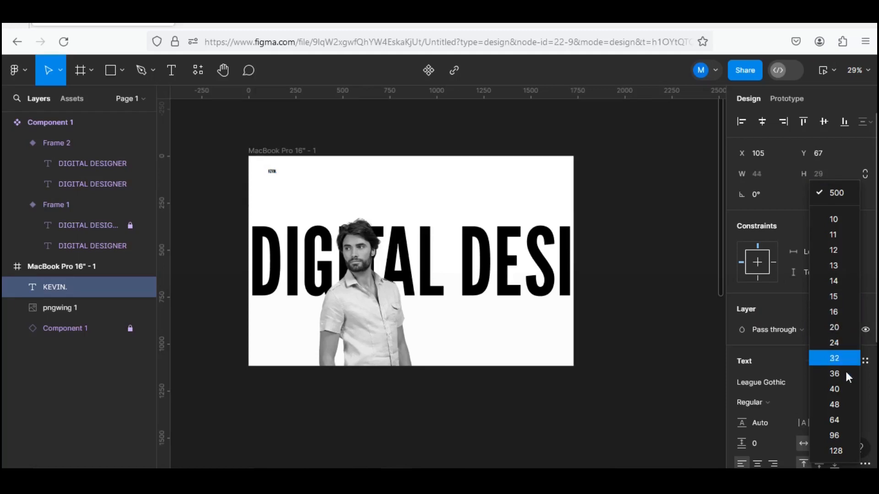
click(849, 422)
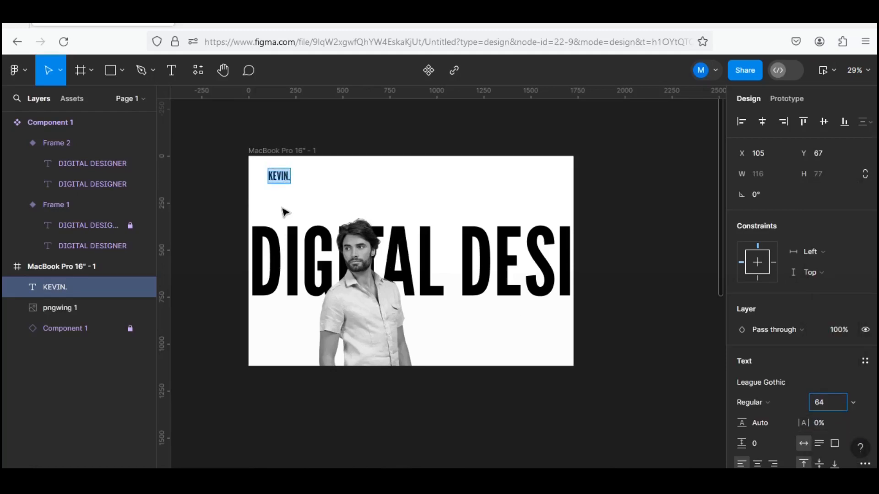
scroll(285, 212, up, 5)
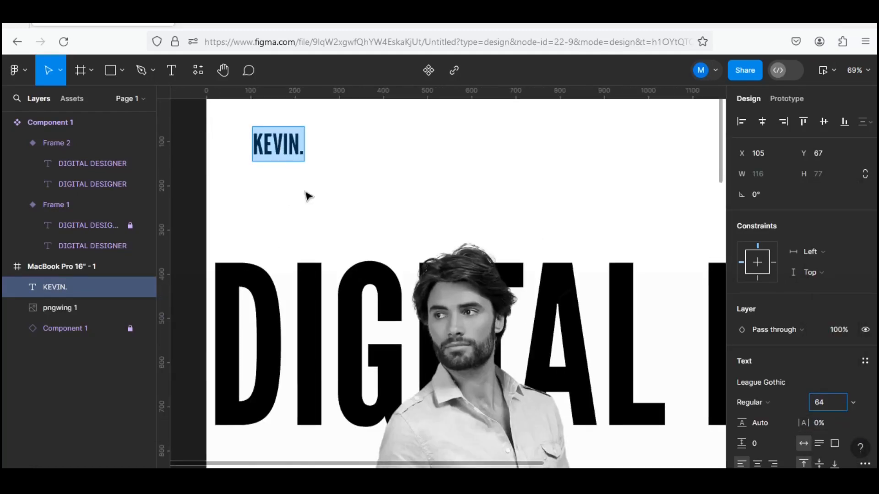
scroll(308, 196, down, 5)
key(Down)
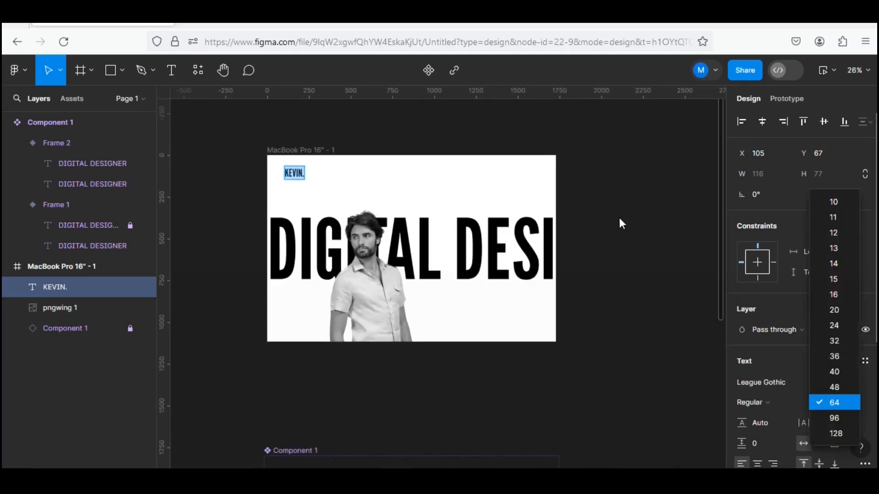
key(Escape)
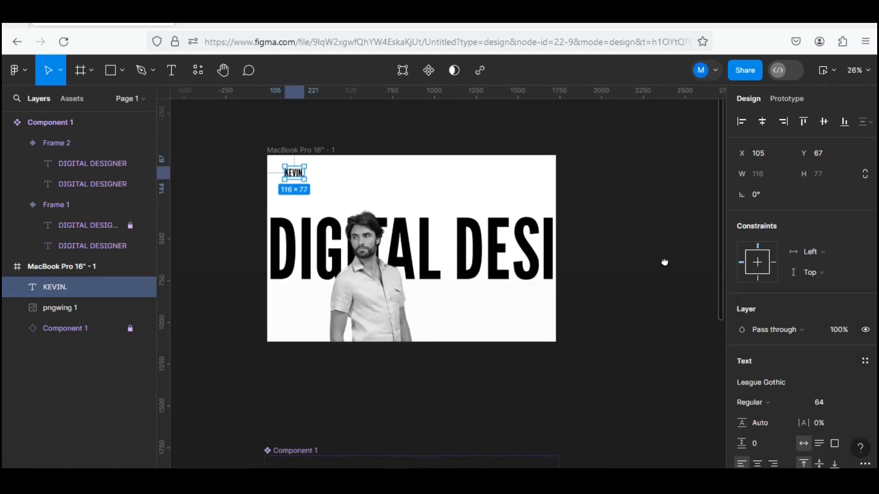
Add a layout grid to the MacBook Pro 16" frame and set it to 8 columns.
drag(664, 262, 636, 256)
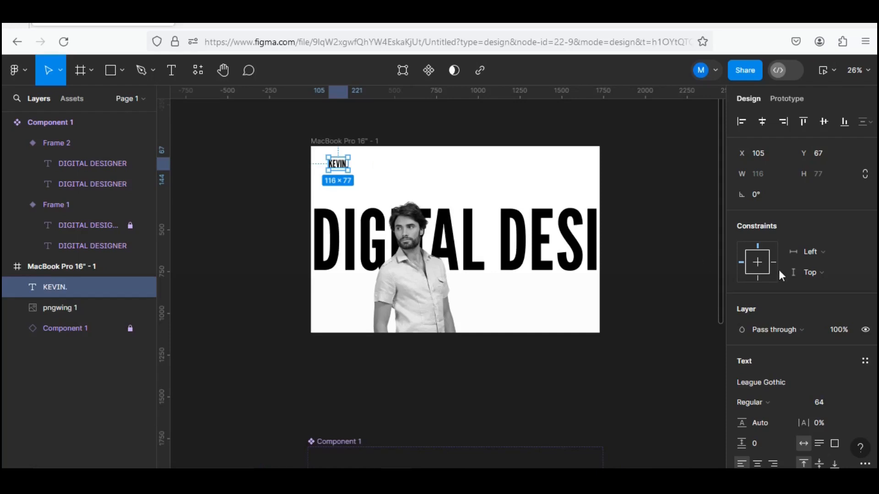
drag(719, 243, 760, 239)
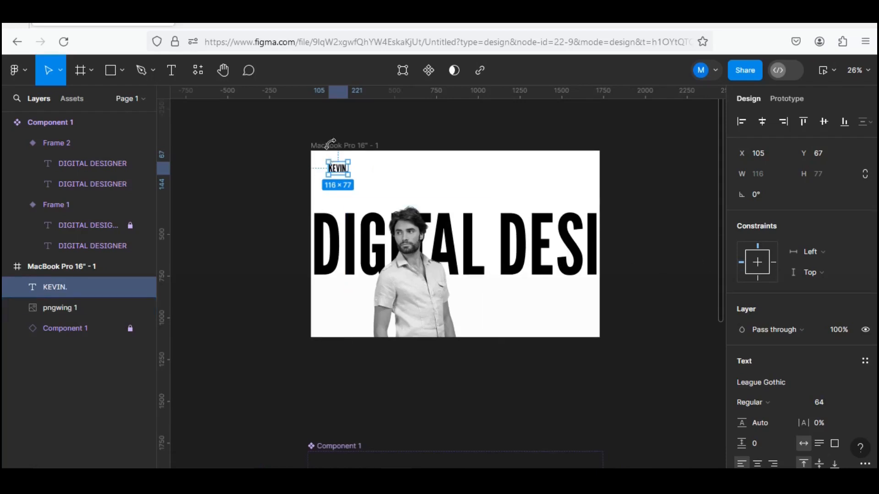
key(Escape)
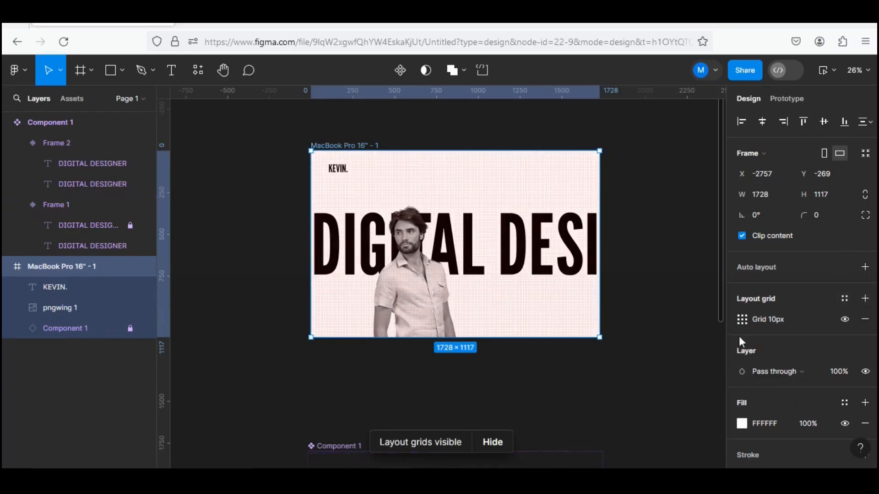
click(742, 319)
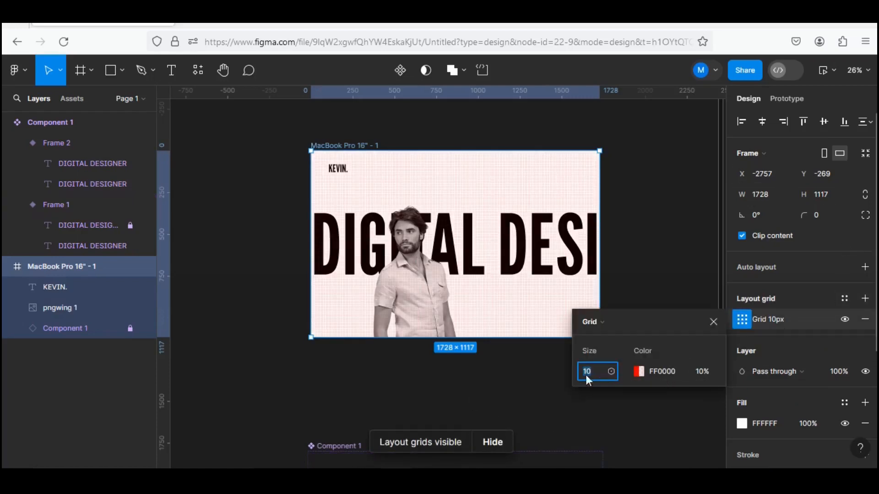
click(609, 323)
click(611, 342)
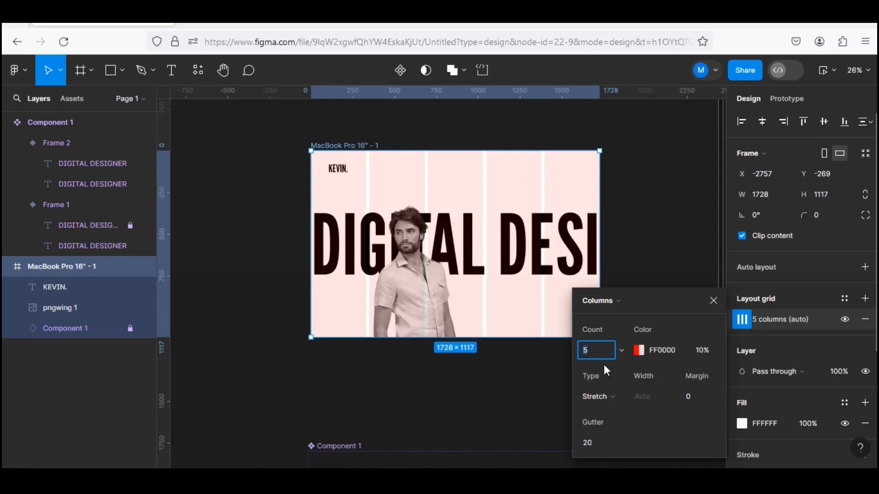
text(8)
Set the column grid's gutter to 16 and its margin to 32.
click(598, 442)
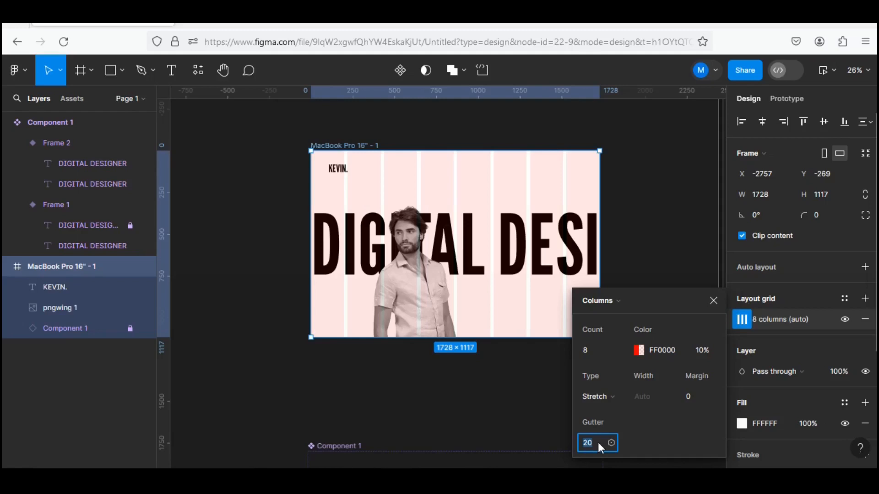
text(16)
key(Return)
text(32)
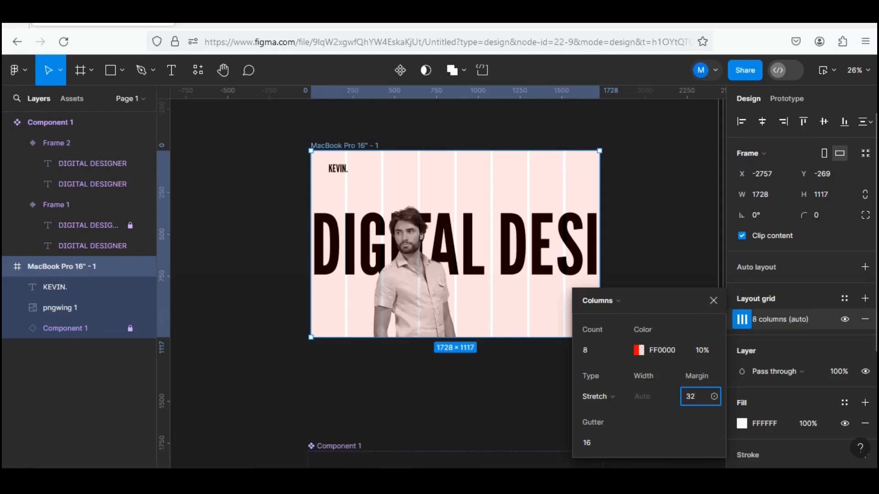
key(Return)
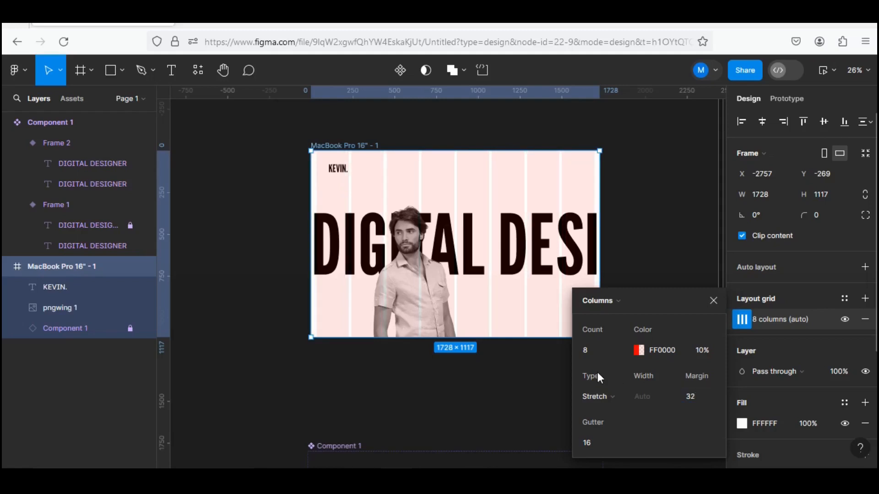
click(379, 341)
Move the name logo to X 32 so it lines up with the start of the first grid column.
scroll(389, 275, up, 5)
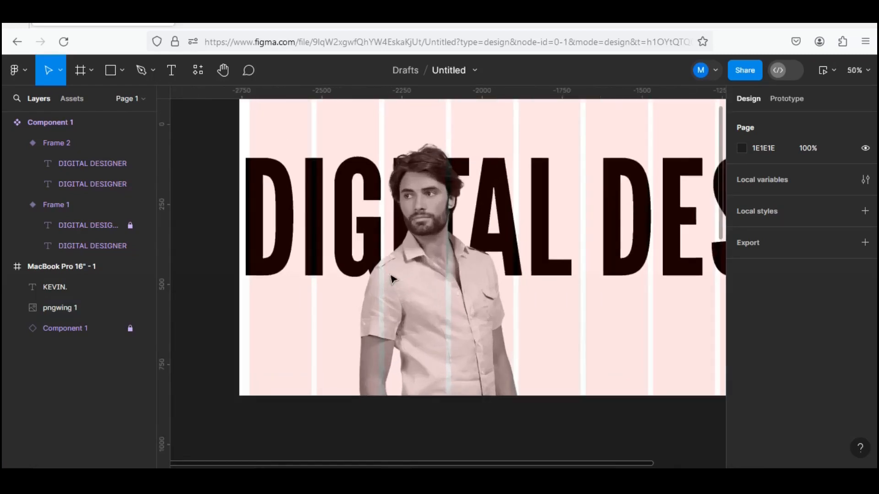
scroll(362, 156, up, 3)
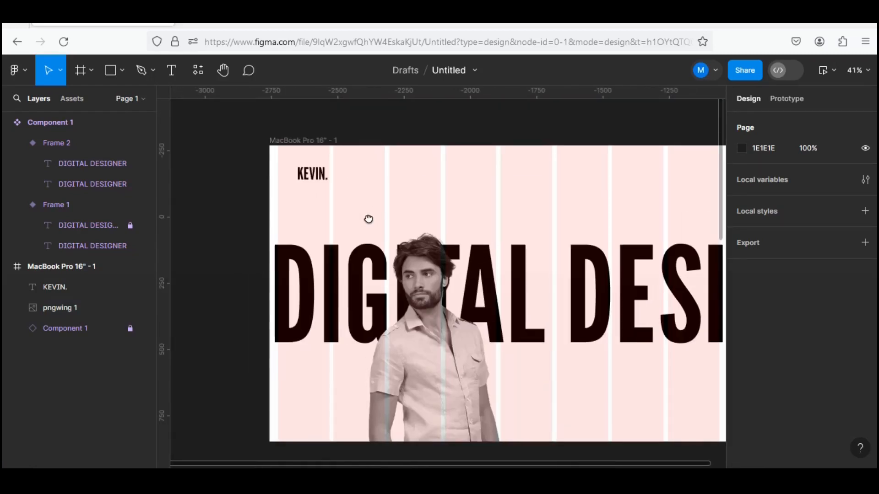
click(317, 175)
drag(317, 175, 300, 175)
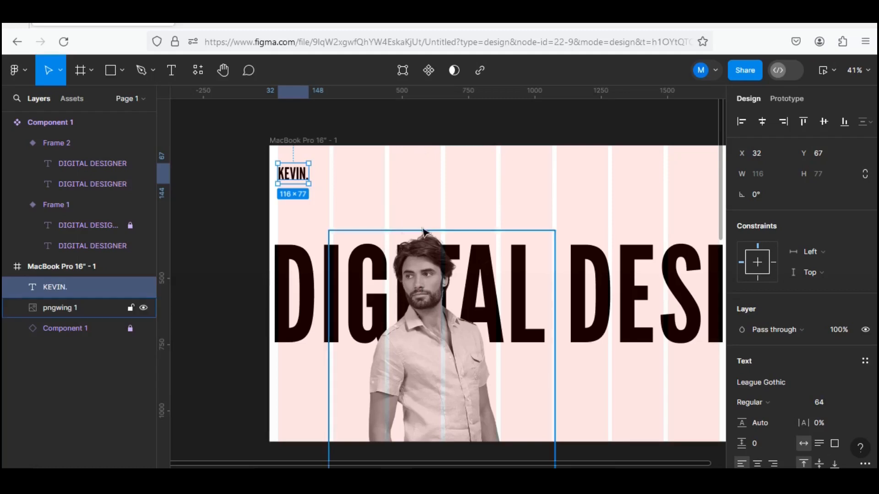
Duplicate the name logo to X 650, Y 67, at the start of the fourth grid column.
scroll(424, 231, down, 3)
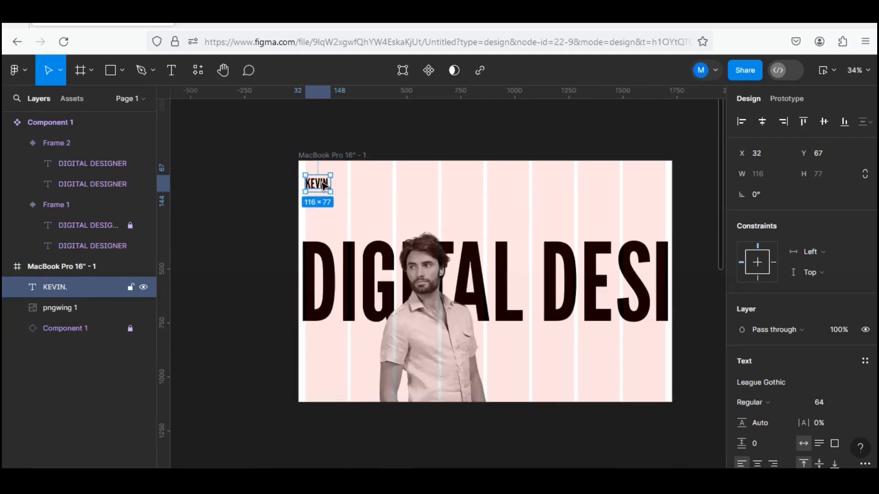
drag(324, 184, 459, 187)
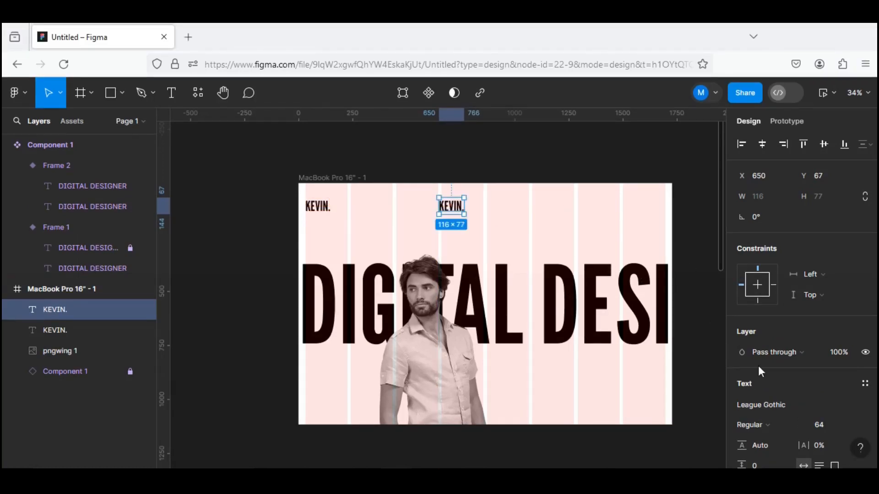
scroll(760, 370, down, 5)
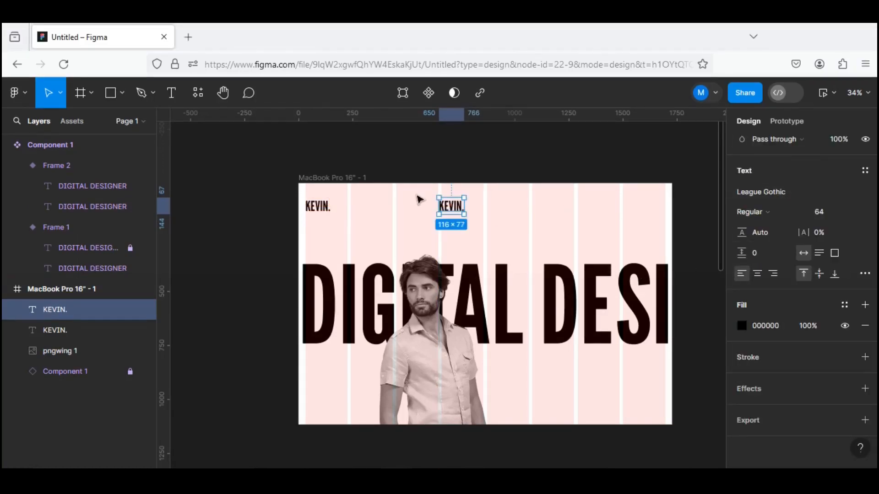
key(Escape)
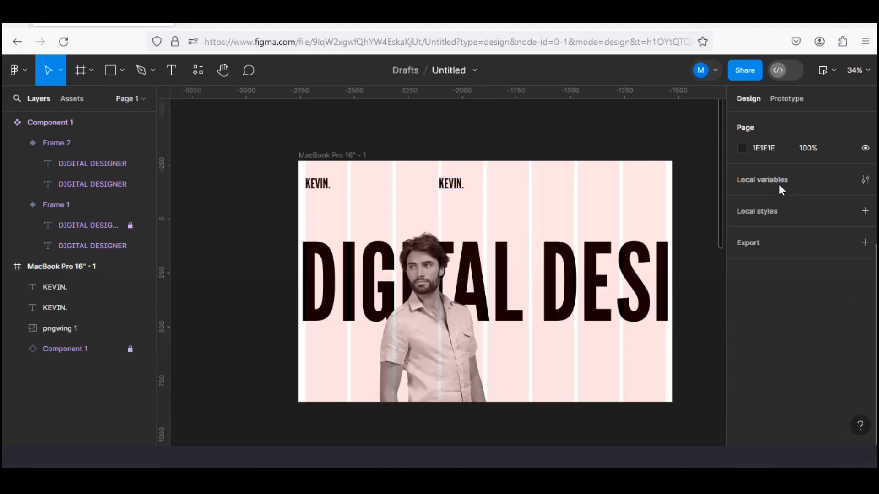
Change the duplicated logo text's font to Lusitana and replace its wording with "Home".
click(449, 187)
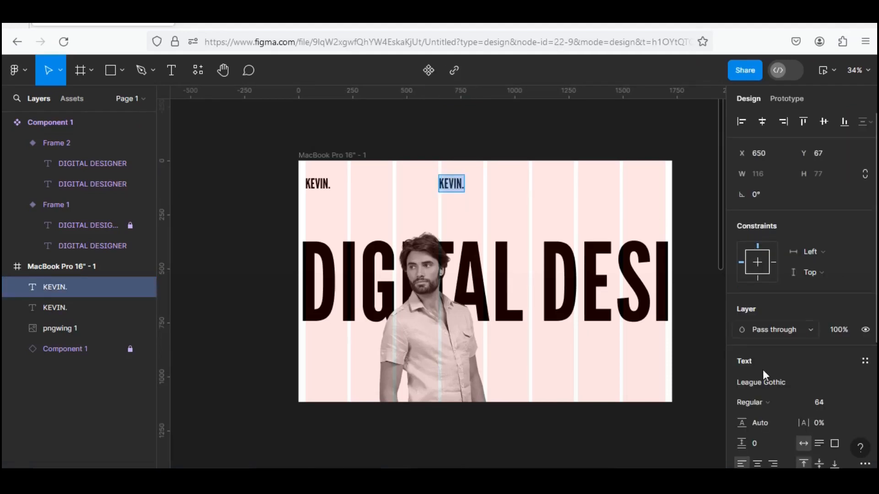
click(789, 377)
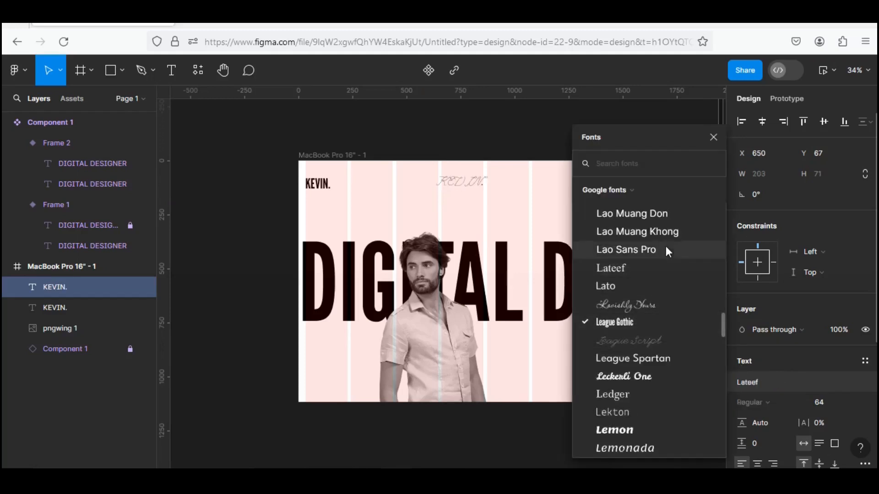
text(Ho)
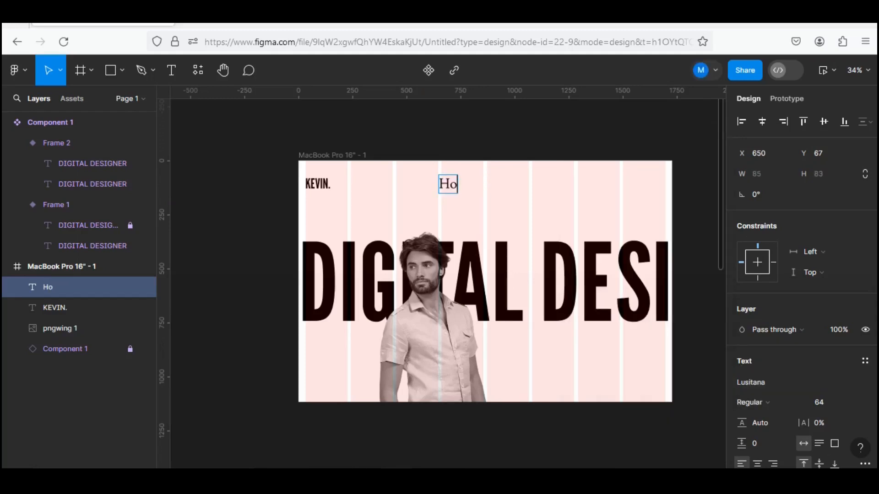
text(me)
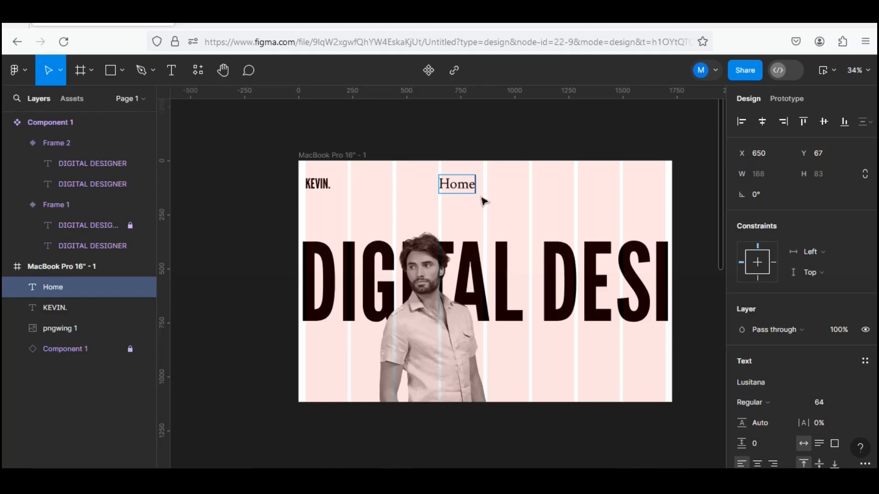
key(Escape)
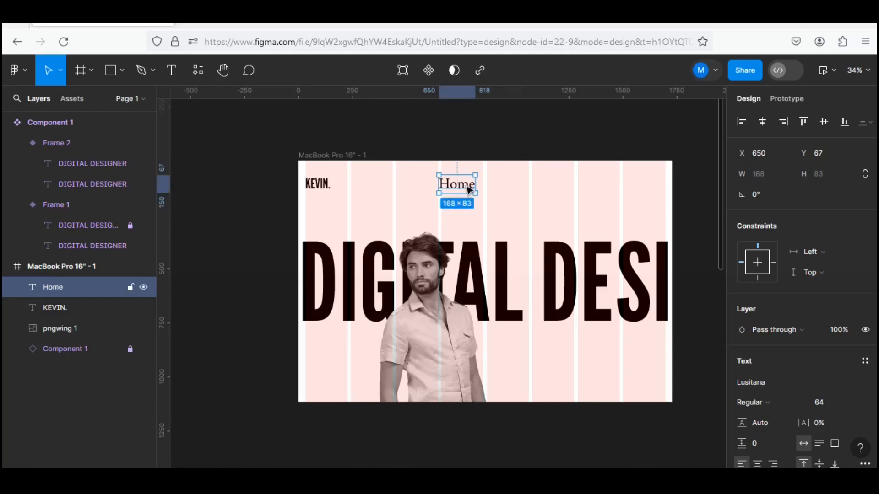
Set the font size of the Home text to 40.
double_click(469, 189)
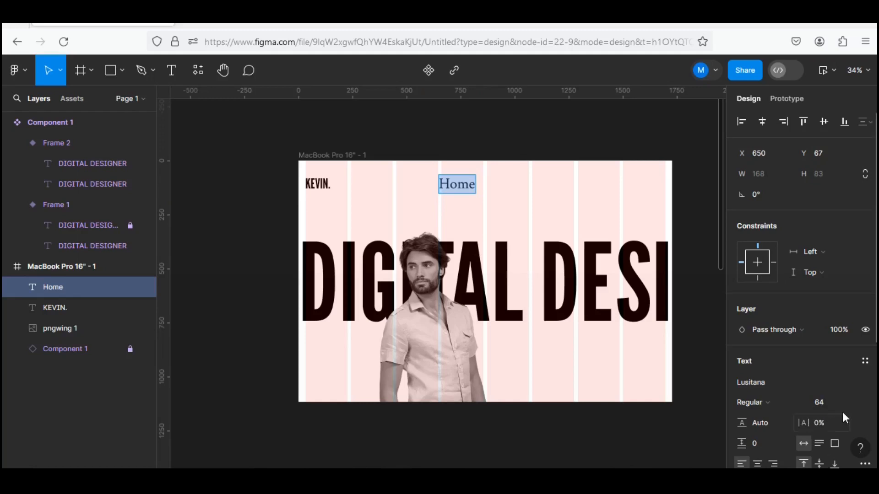
click(853, 402)
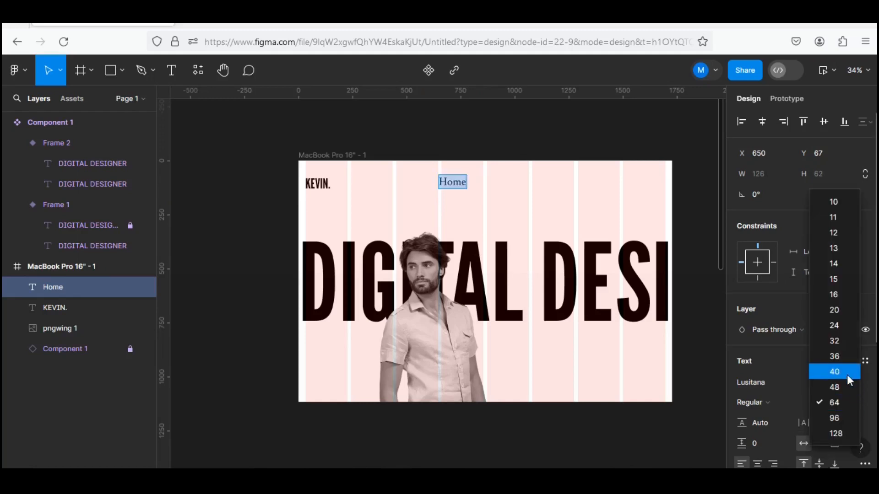
click(847, 374)
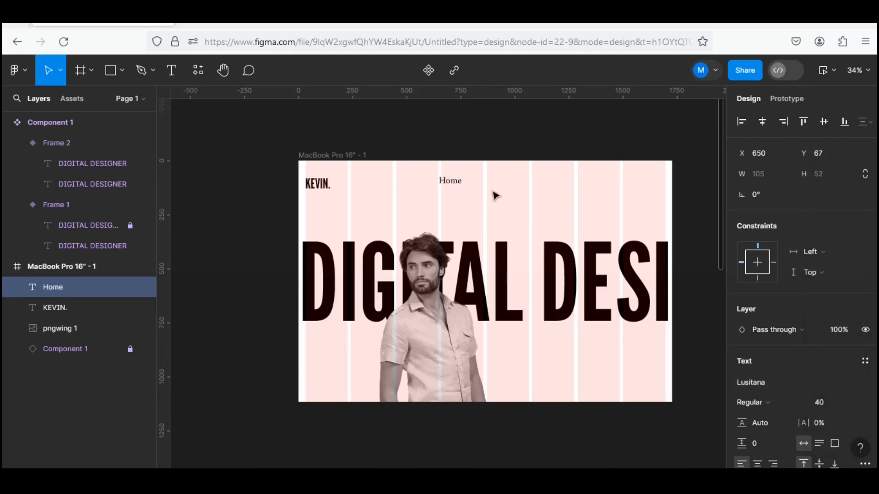
Change the font weight of the Home text to Bold.
click(456, 183)
key(ctrl+a)
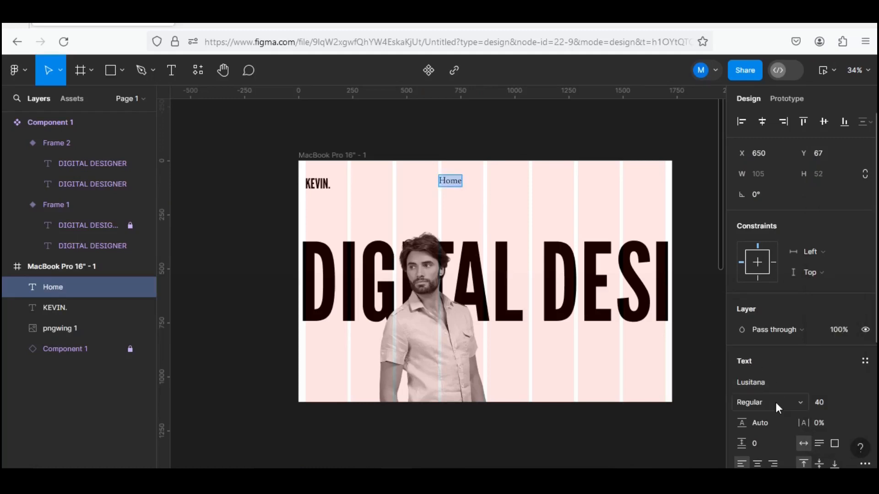
click(798, 402)
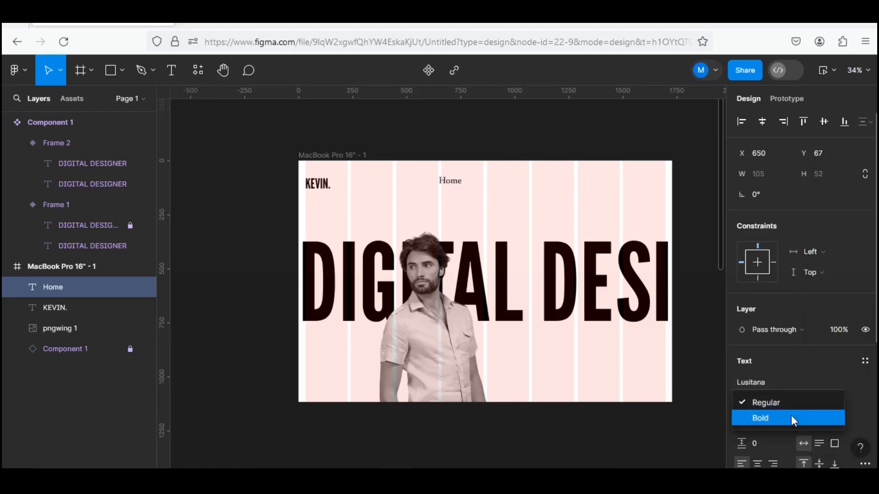
click(793, 419)
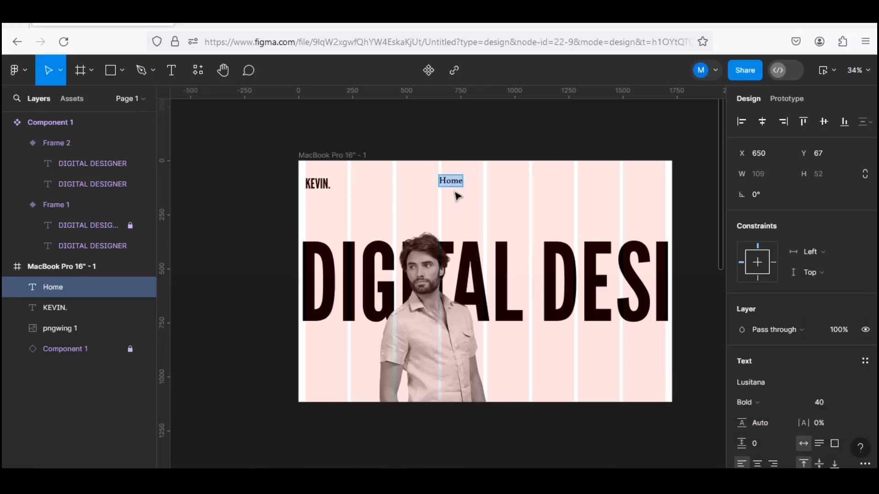
key(Escape)
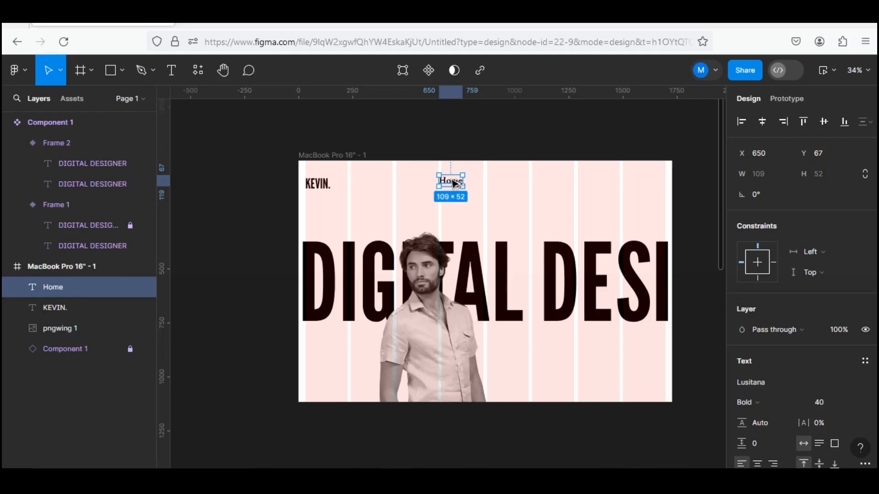
Duplicate the Home text into a row of four links and wrap them in a horizontal auto layout.
drag(454, 183, 434, 177)
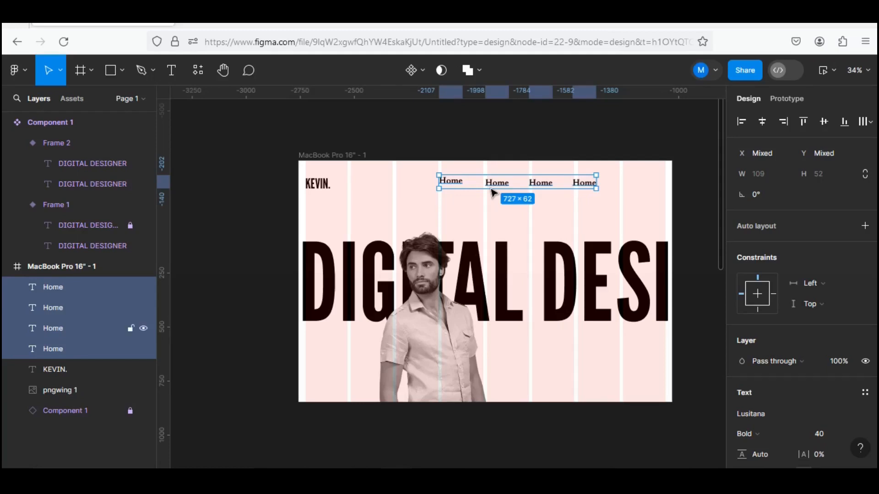
key(shift+a)
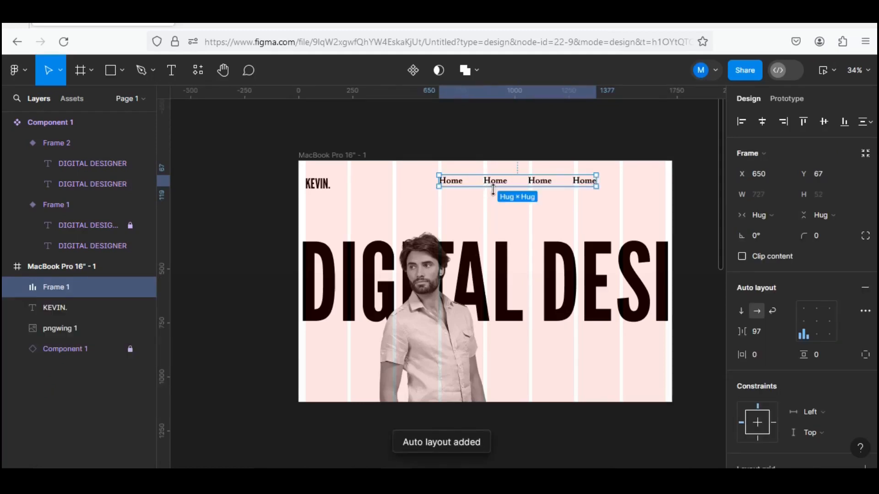
Align the row of Home links with the name logo on their vertical centers.
shift+click(326, 185)
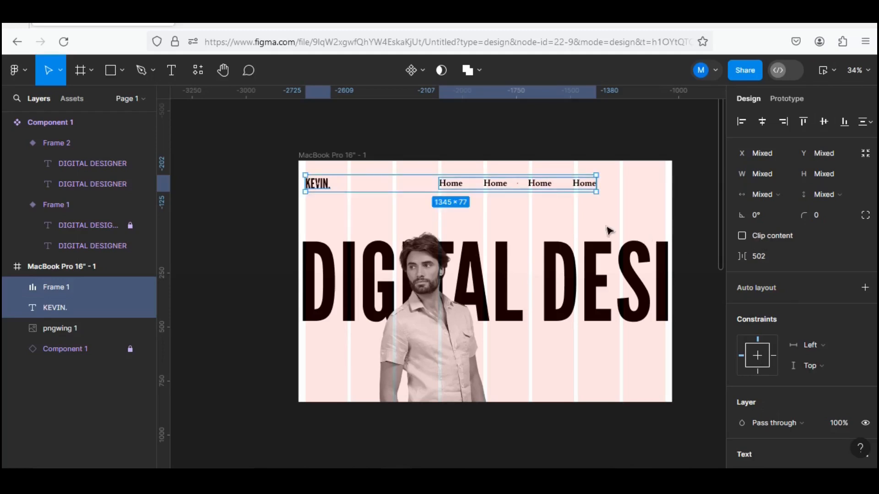
click(607, 203)
Scale the man's photo up 1.24x with the Scale tool to about 1058 × 1588, positioned at about X 24, Y -50.
click(463, 337)
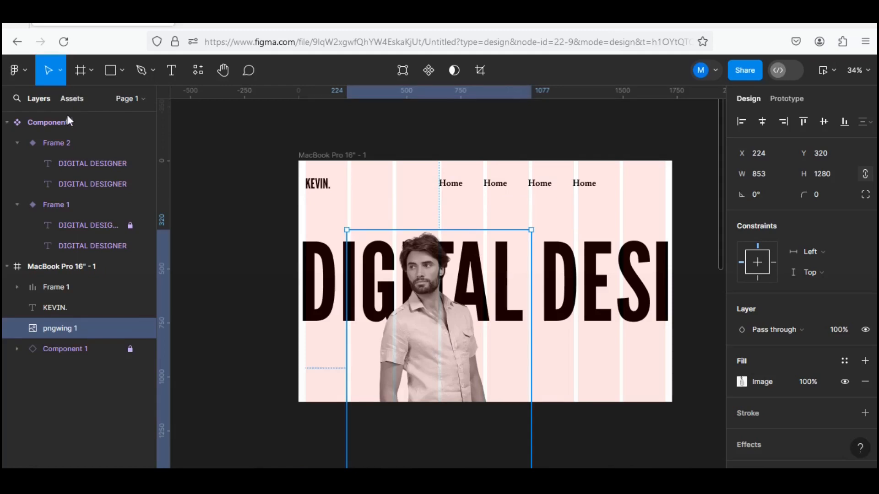
click(60, 70)
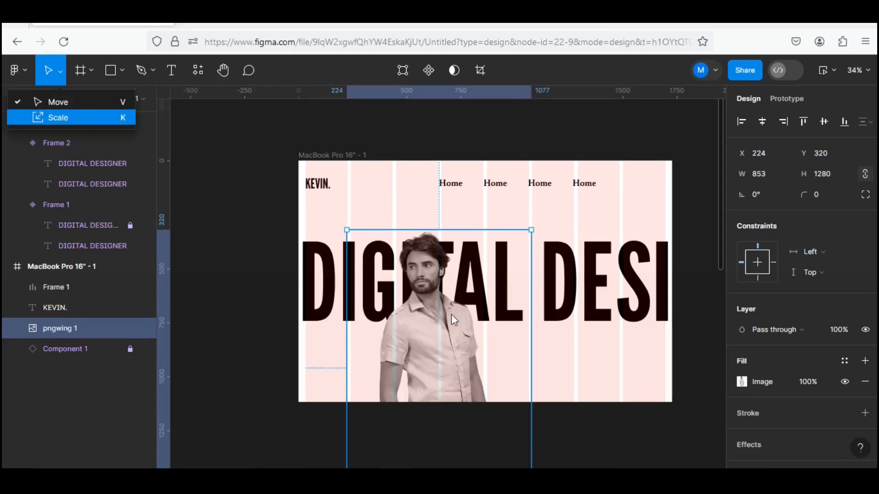
key(k)
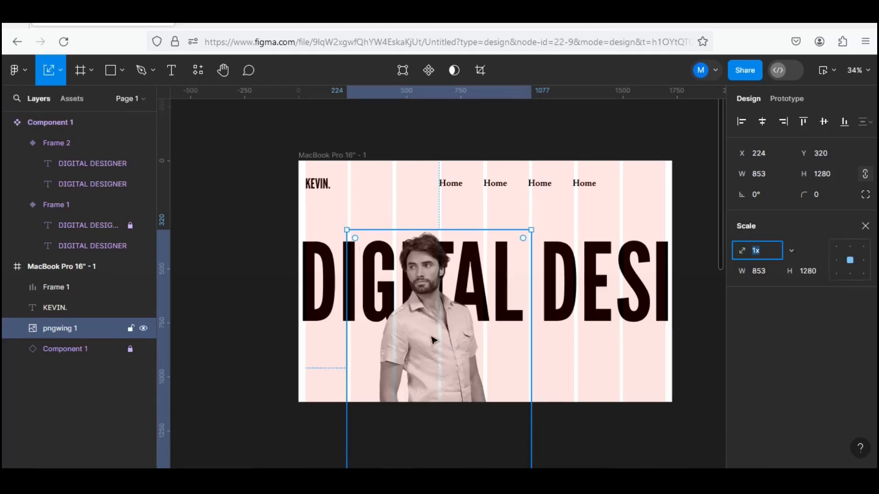
drag(431, 337, 438, 364)
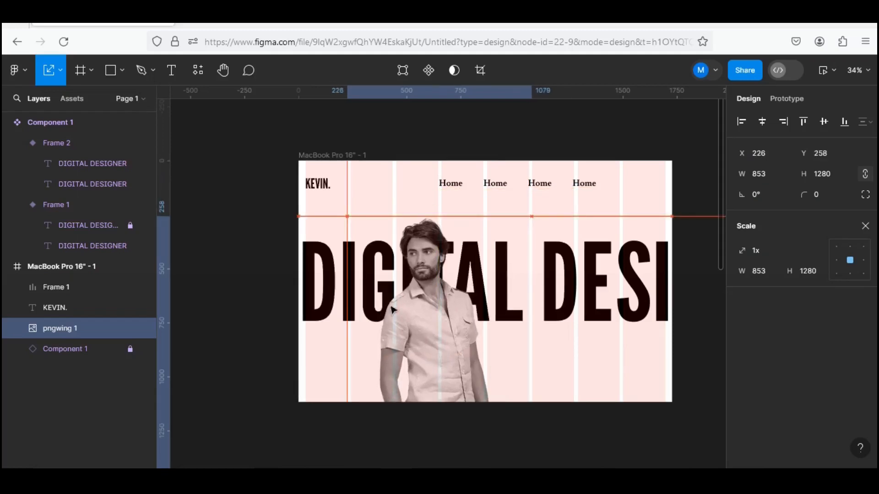
drag(344, 212, 337, 144)
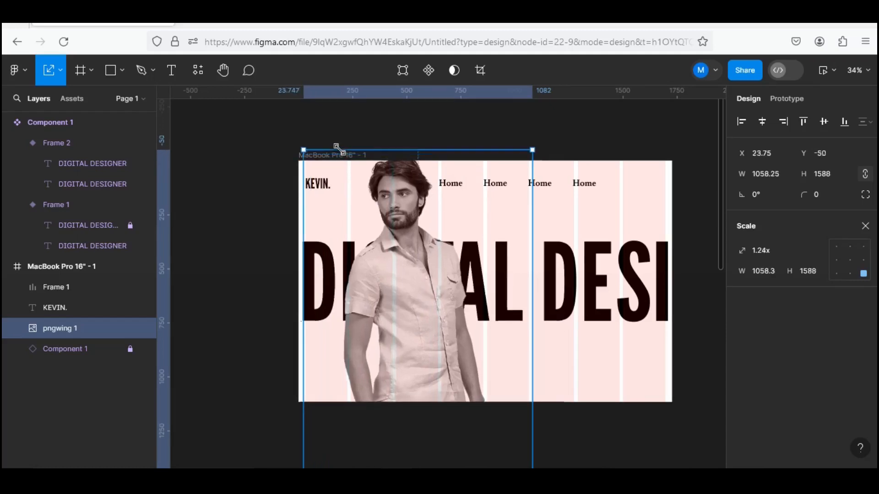
click(535, 331)
key(v)
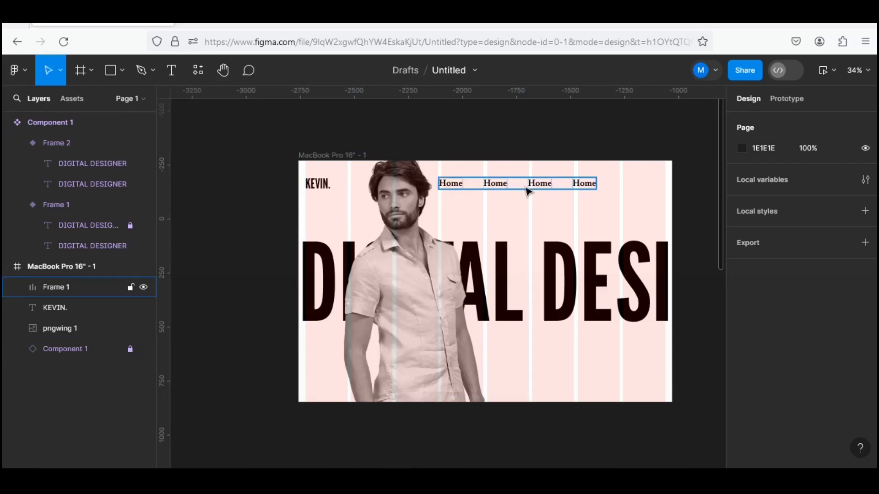
Replace the second Home link's wording with "About me".
click(496, 187)
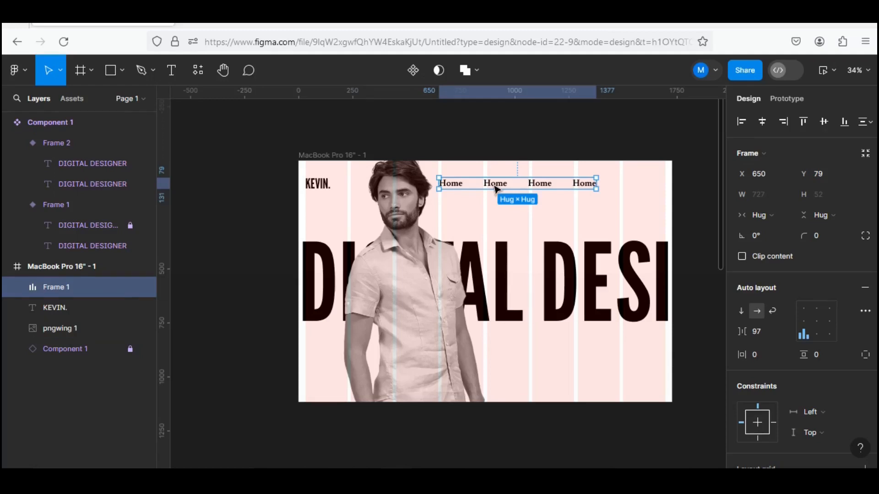
double_click(496, 185)
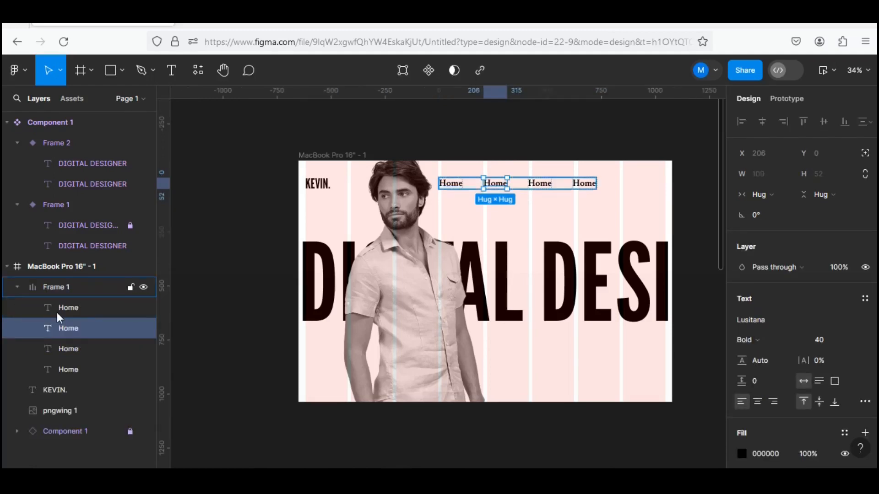
double_click(502, 183)
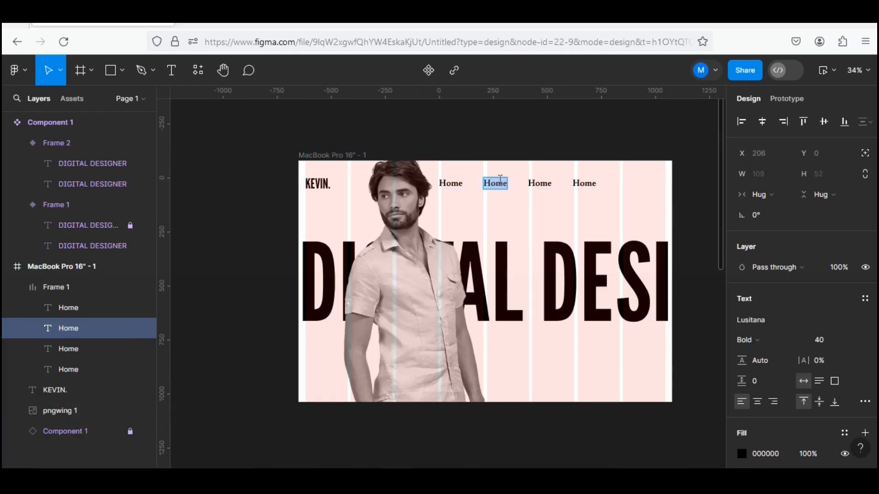
text(Ab)
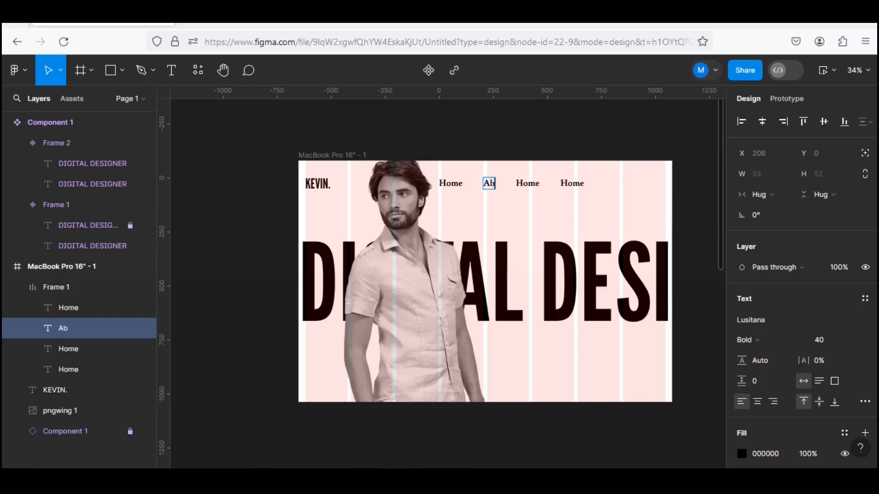
text(out me)
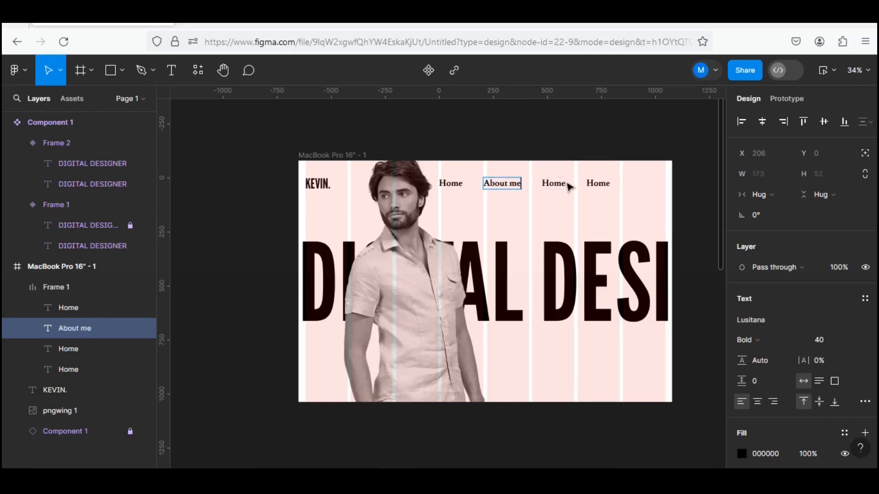
Replace the third link's wording with "Projects" and the fourth link's with "Contact".
double_click(562, 182)
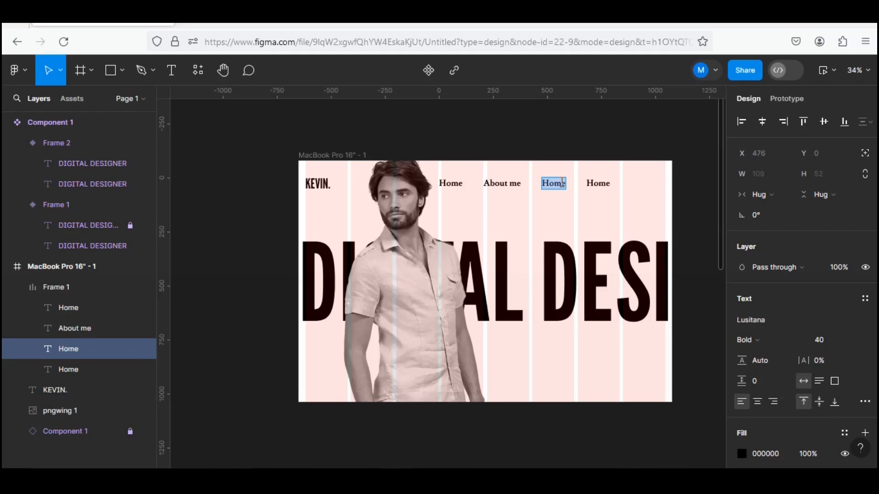
text(P)
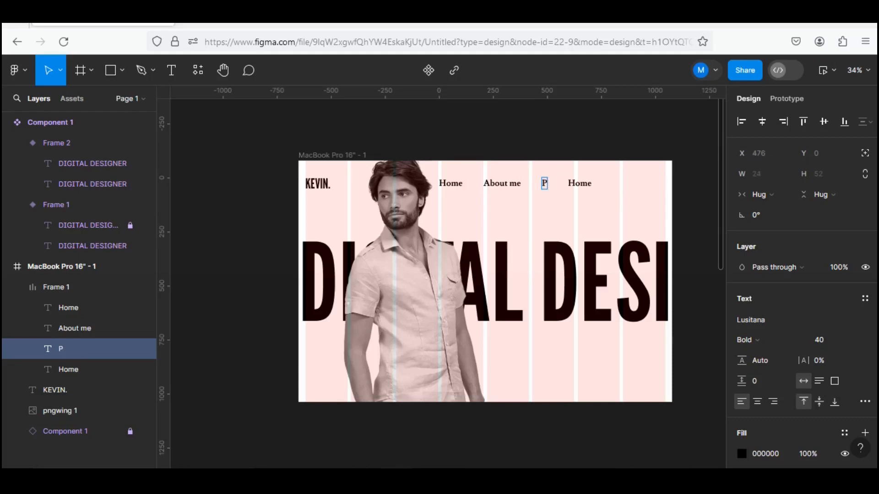
text(rojects)
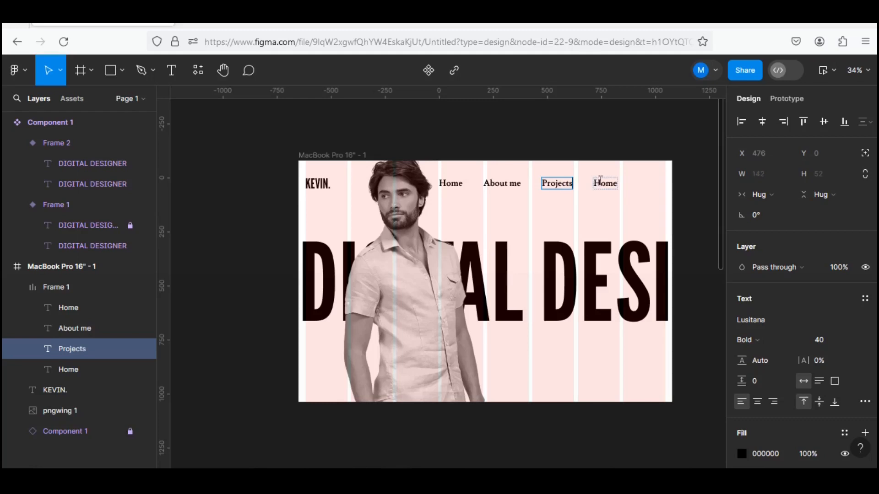
click(601, 180)
double_click(601, 180)
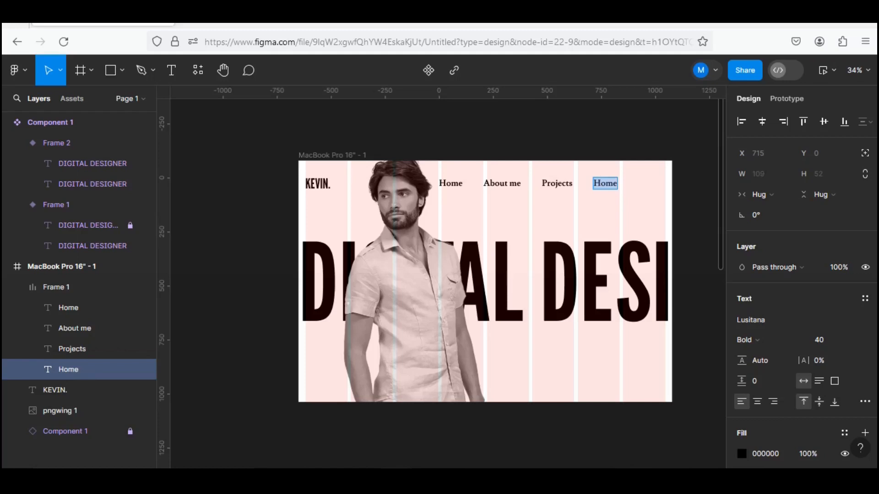
text(Contact)
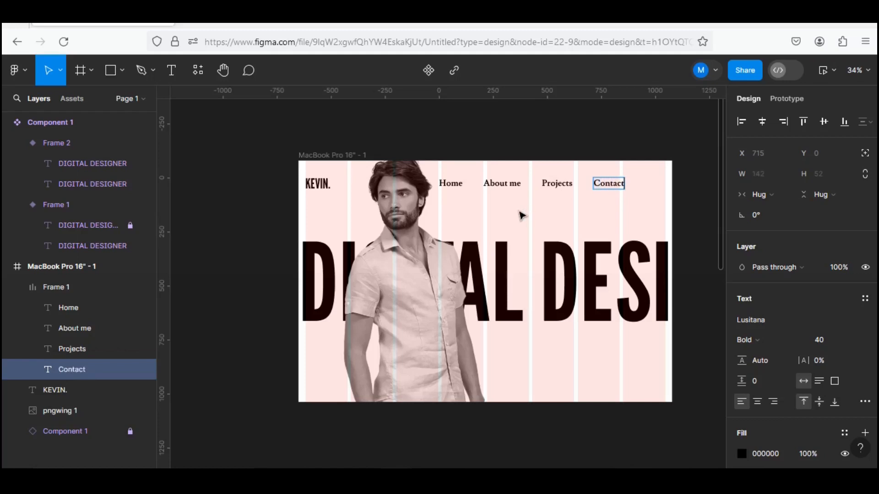
key(Escape)
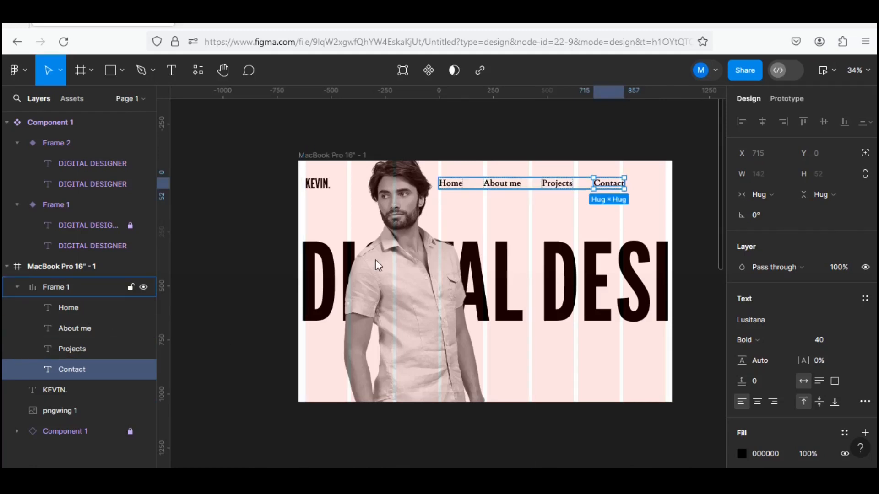
Shift the navigation links frame to X 654 and set its horizontal gap between items to 112.
click(529, 181)
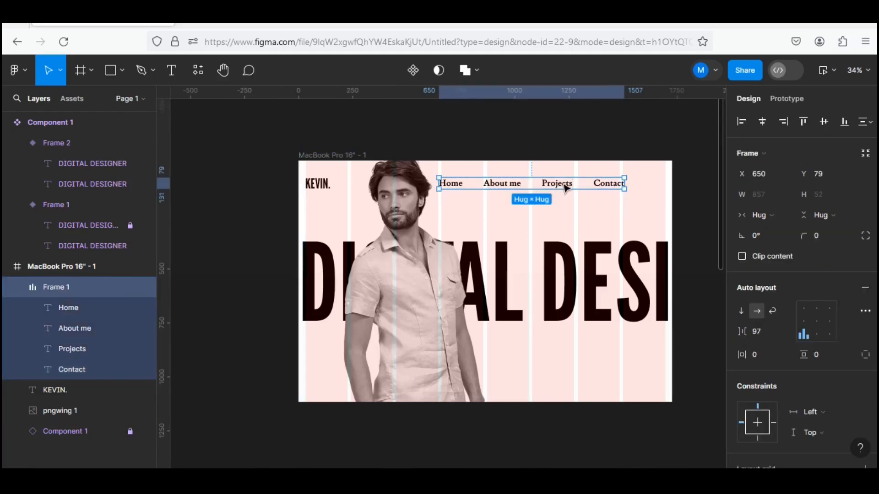
drag(571, 187, 560, 187)
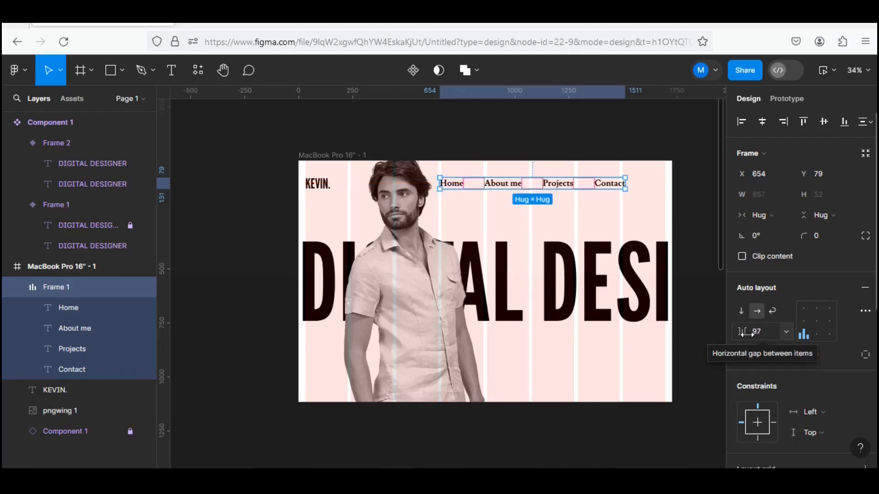
drag(745, 333, 768, 334)
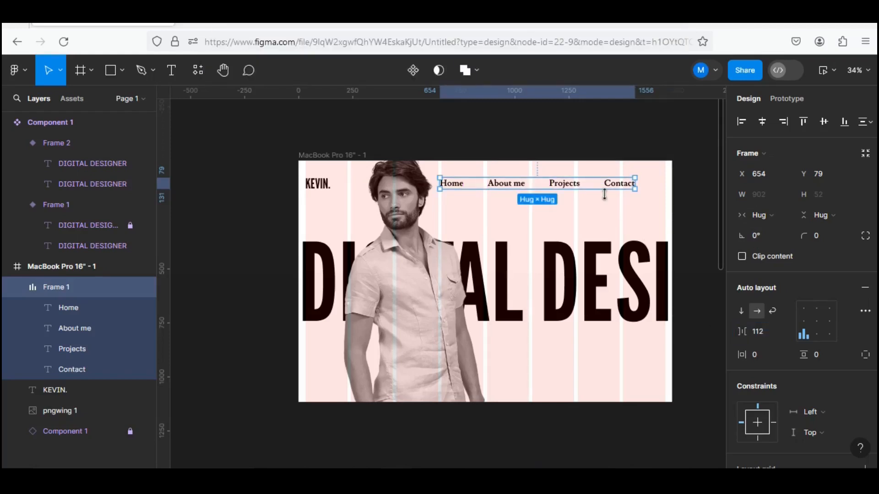
click(694, 215)
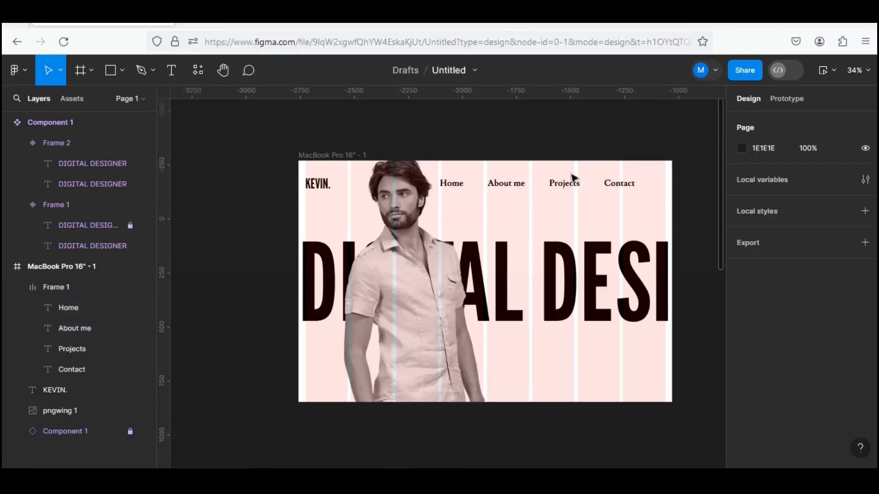
Move the navigation links to X 793, ending at the last grid column's edge, and align them with the name logo on vertical centers.
click(578, 188)
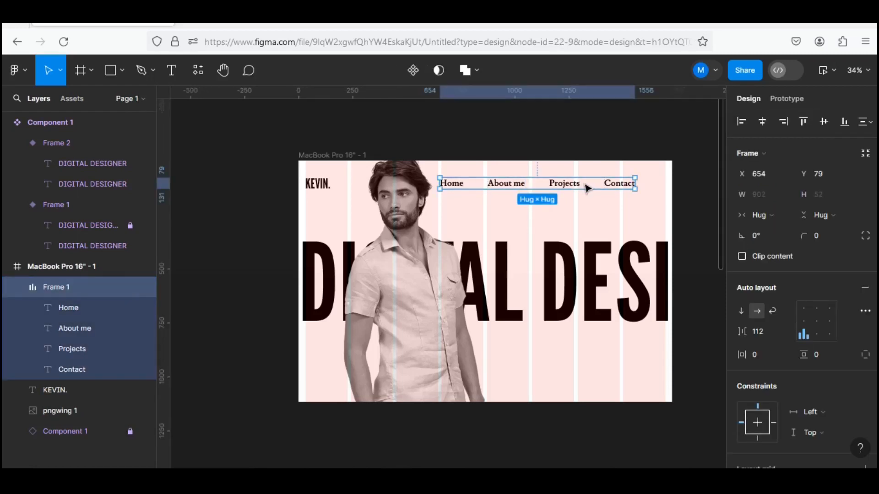
drag(585, 184, 596, 188)
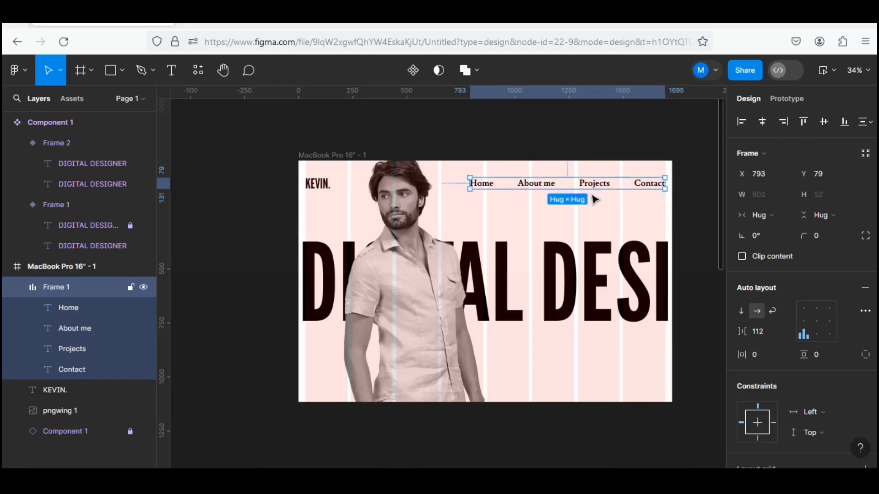
shift+click(318, 184)
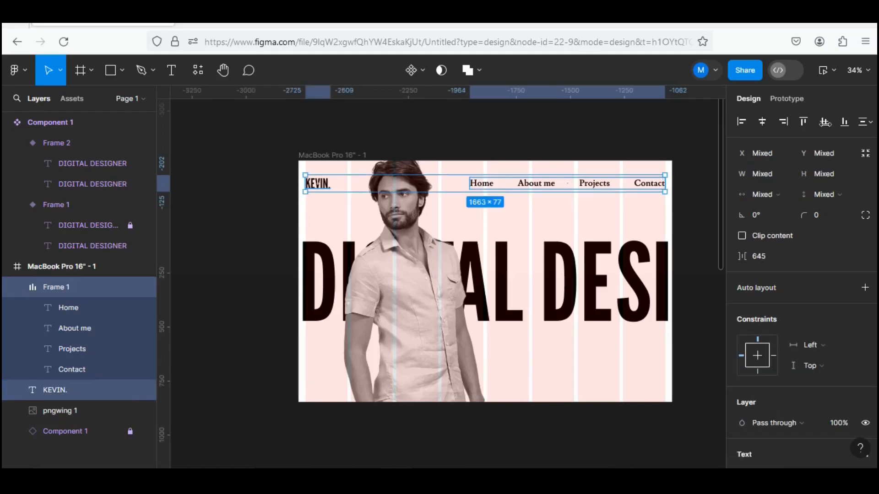
click(824, 122)
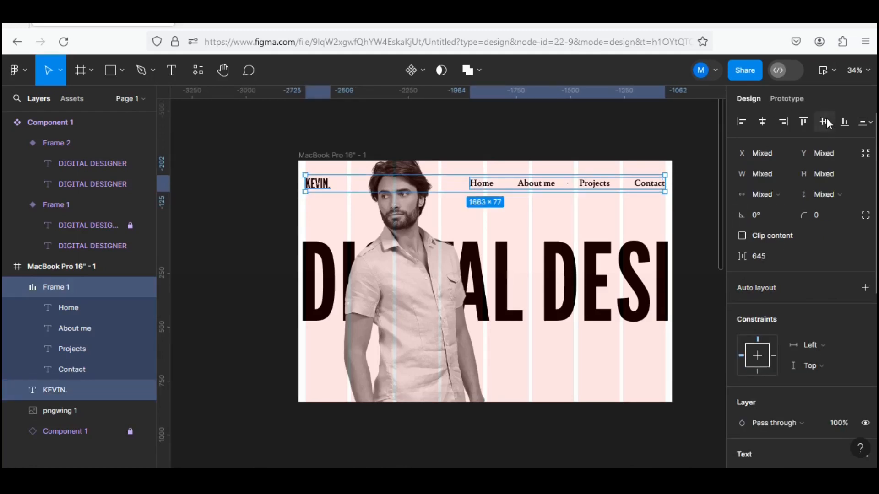
click(681, 152)
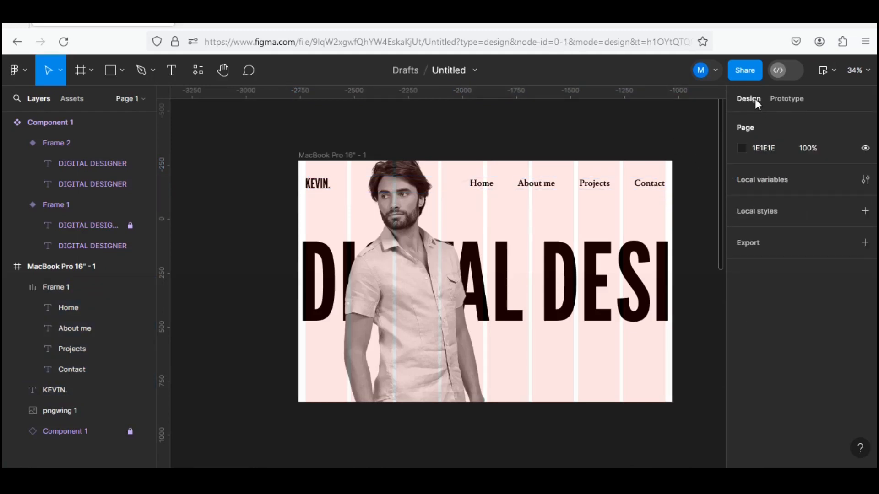
Remove the 8-column layout grid from the MacBook Pro 16" frame.
click(328, 154)
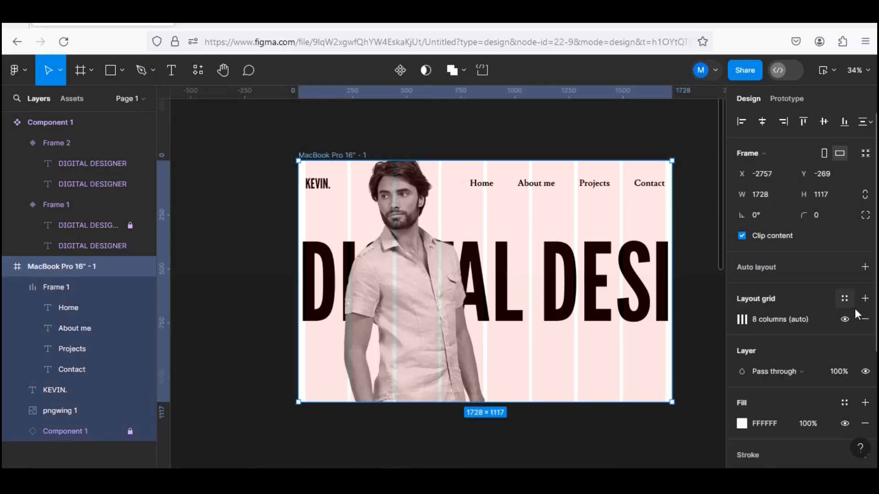
click(863, 319)
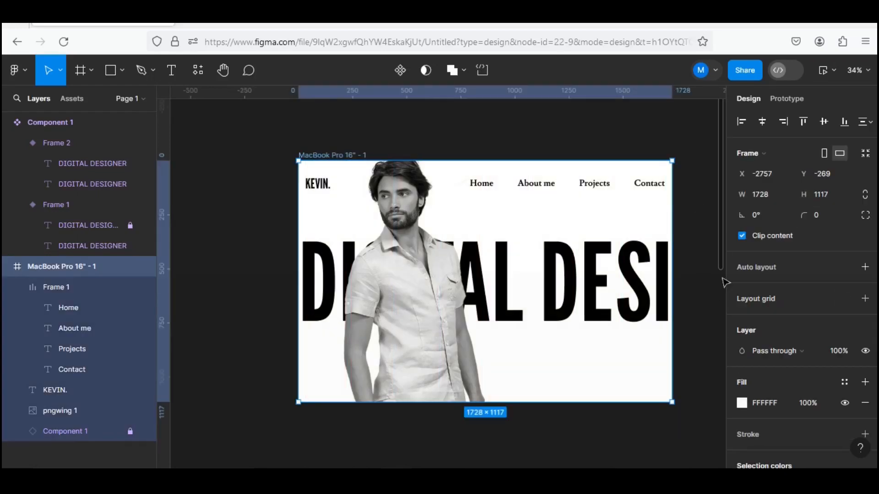
Preview the MacBook Pro 16" prototype, and shift the navigation links frame horizontally to X 719.
click(823, 70)
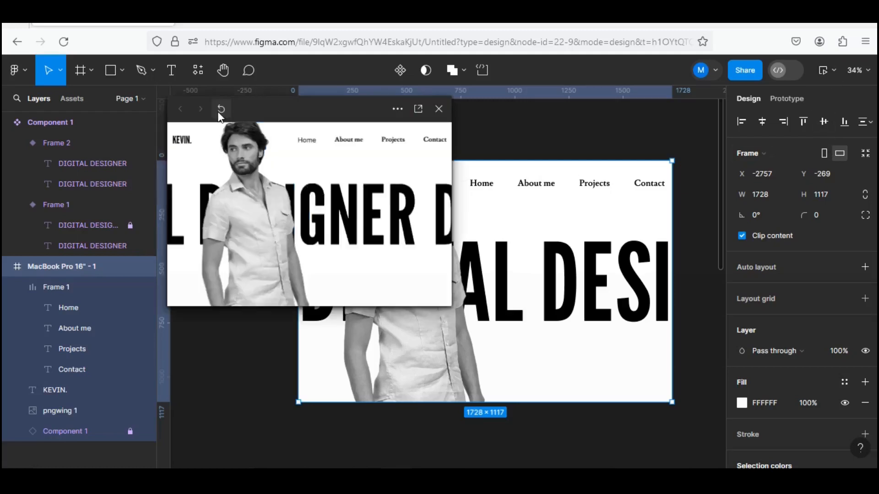
click(439, 109)
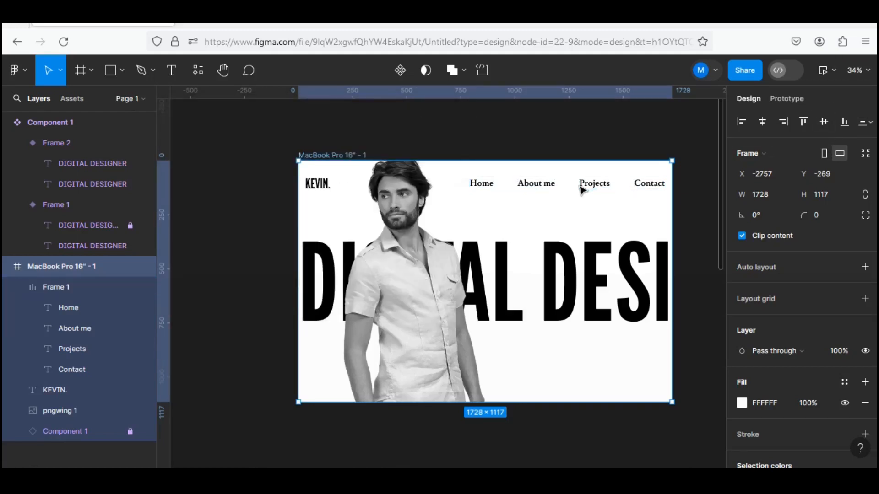
click(533, 190)
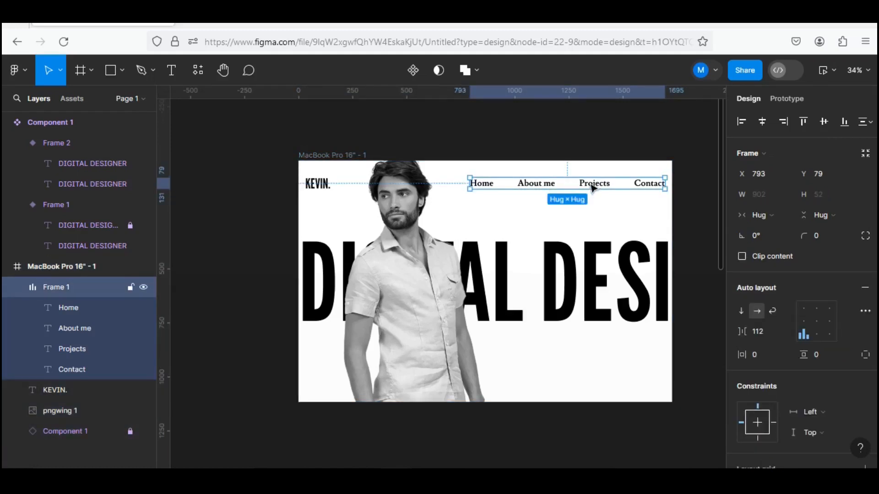
key(shift+Left)
key(shift+Left)
key(shift+Left)
key(shift+Left)
key(shift+Left)
key(shift+Left)
key(shift+Left)
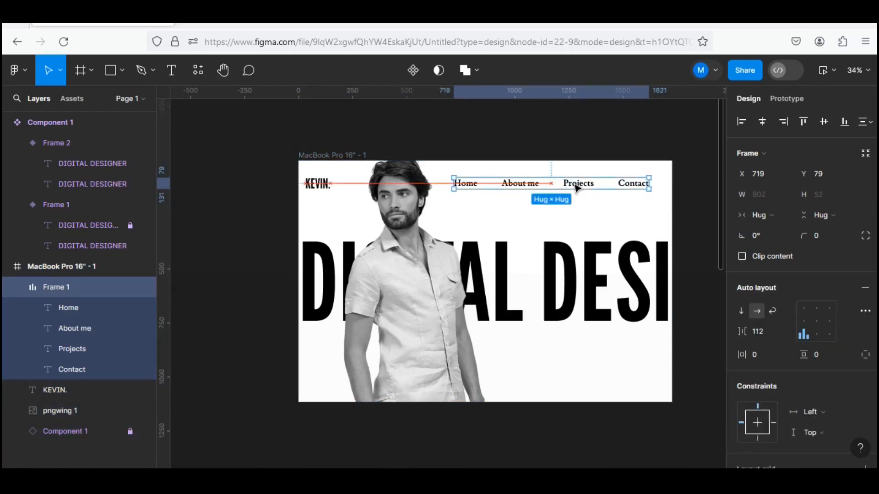
click(182, 133)
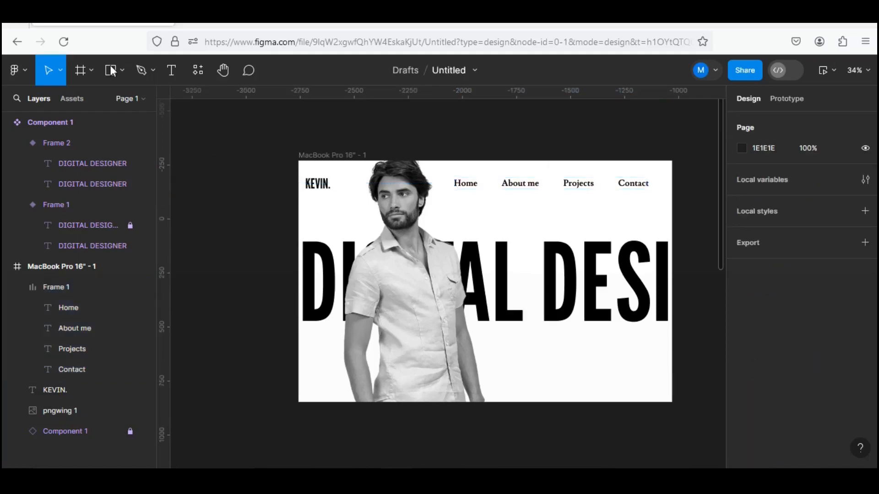
Draw a 1728 × 1117 rectangle covering the whole MacBook Pro 16" frame and fill it with black 000000.
key(r)
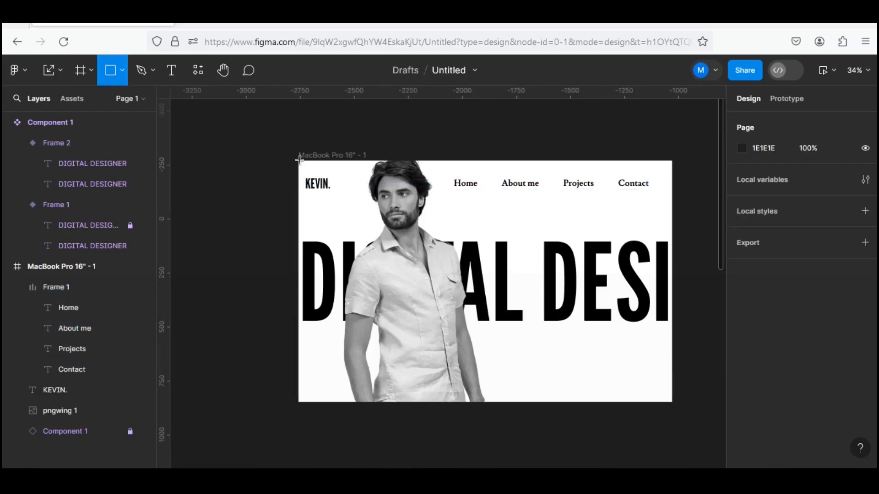
drag(299, 161, 310, 180)
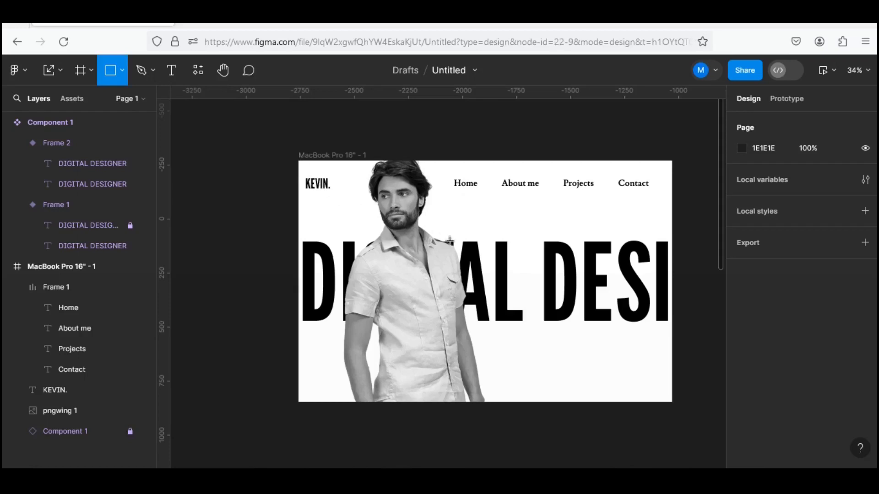
mouse_move(450, 241)
mouse_down()
mouse_move(542, 284)
mouse_move(661, 363)
mouse_move(679, 391)
mouse_move(671, 405)
mouse_up()
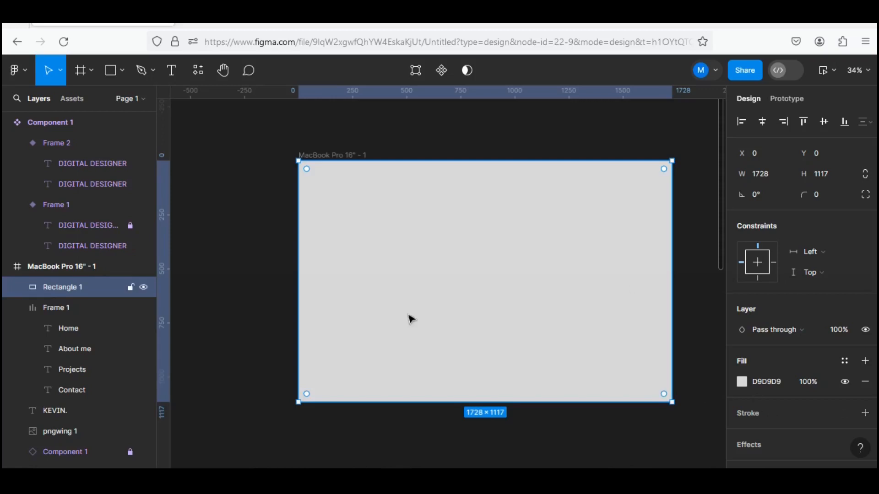
click(741, 383)
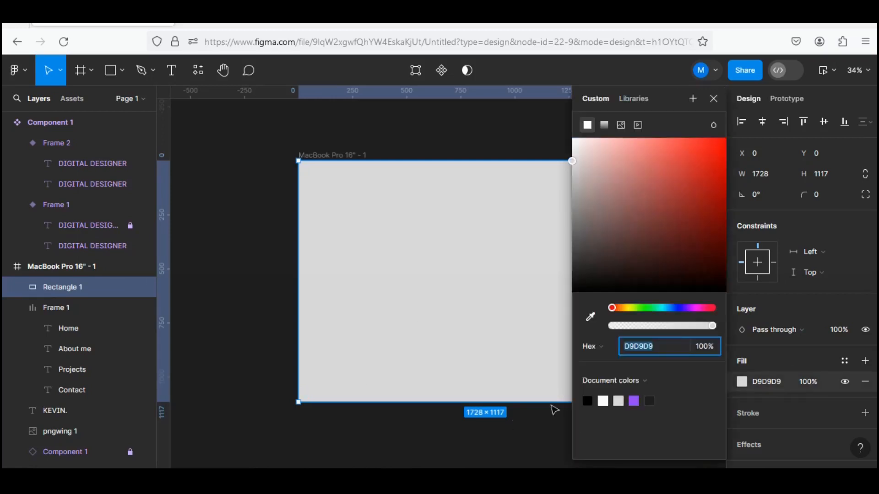
click(588, 400)
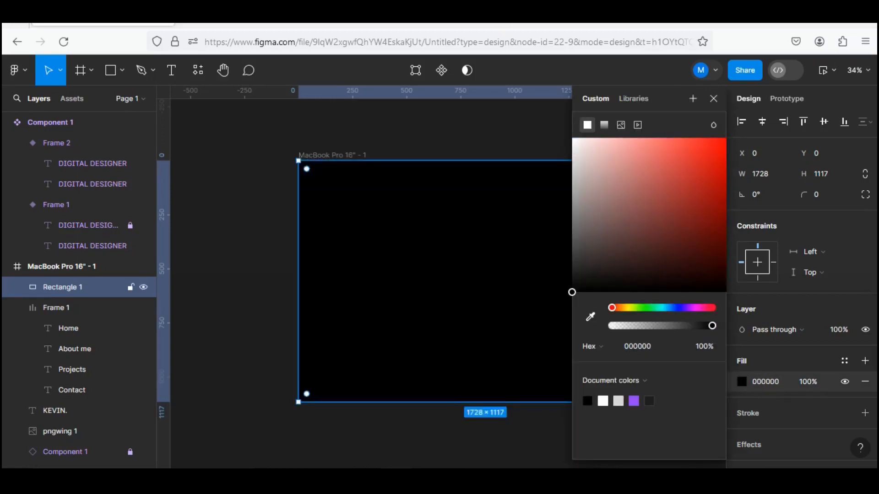
click(492, 174)
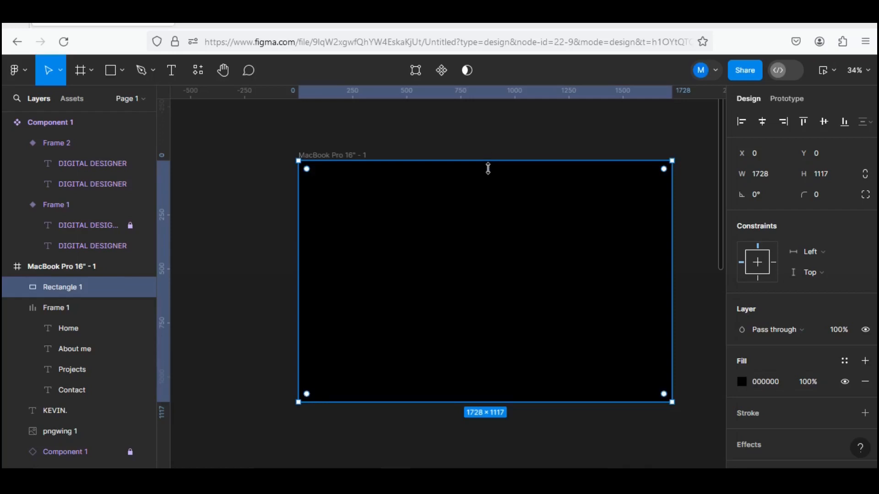
Shrink the black rectangle from its upper edge to a height of 375, and slant that edge by lowering its upper-left corner point to Y 912.
drag(488, 169, 488, 339)
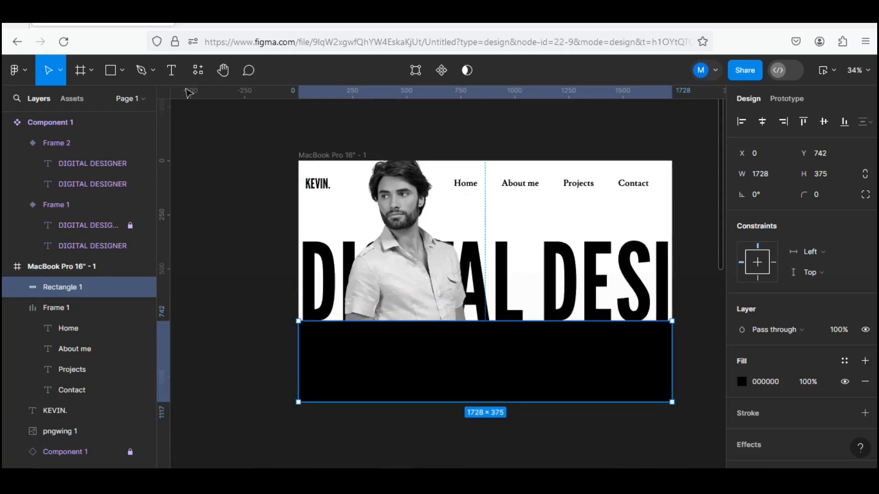
key(Return)
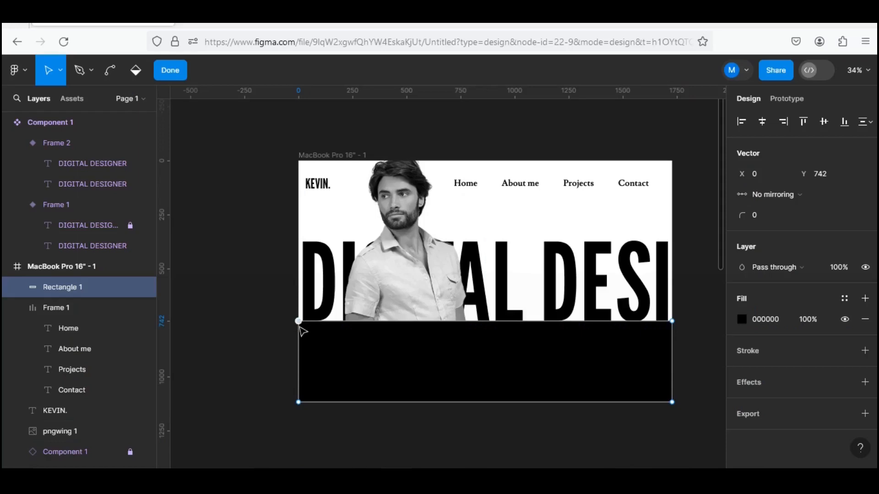
drag(300, 326, 299, 361)
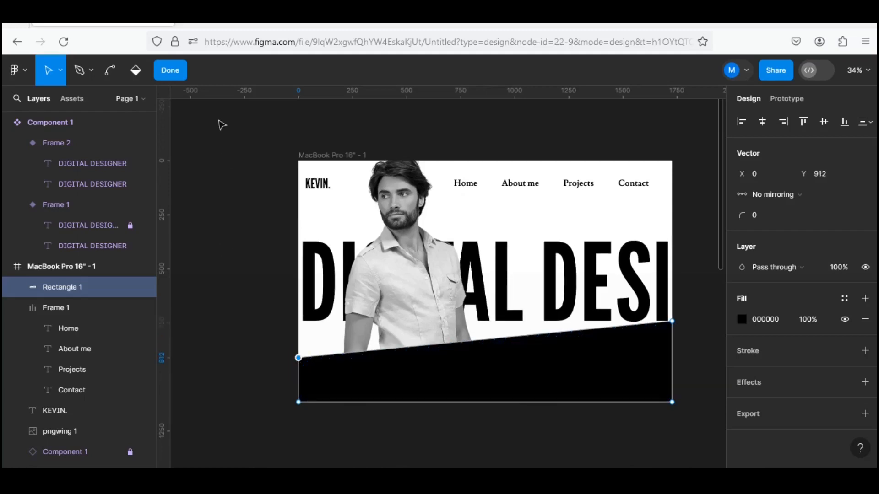
click(183, 75)
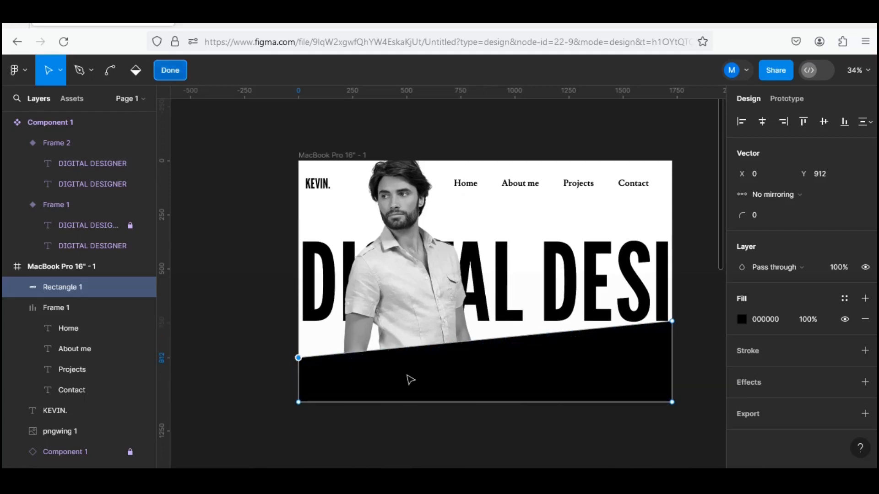
Send the slanted black shape behind all other layers in the frame and preview the finished hero.
right_click(442, 391)
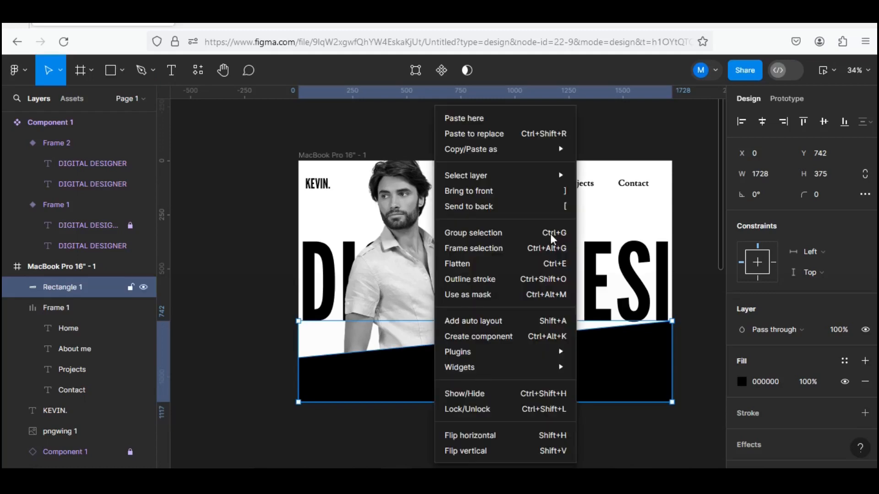
click(469, 206)
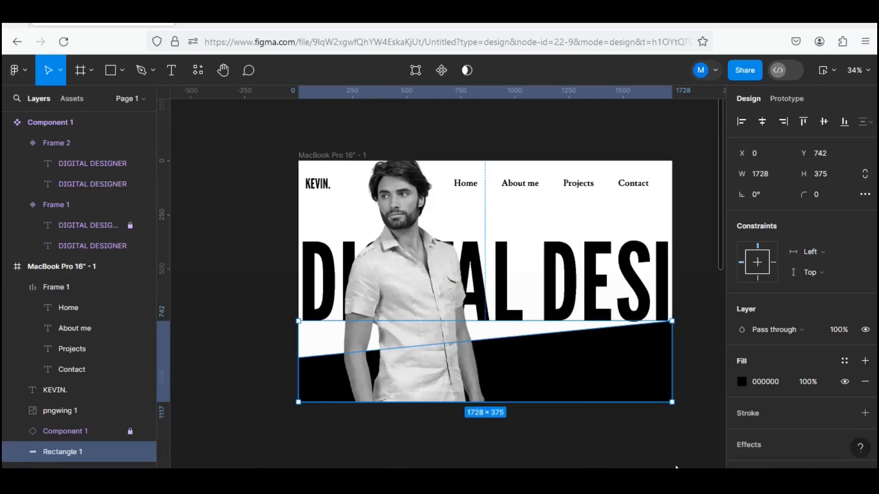
click(690, 411)
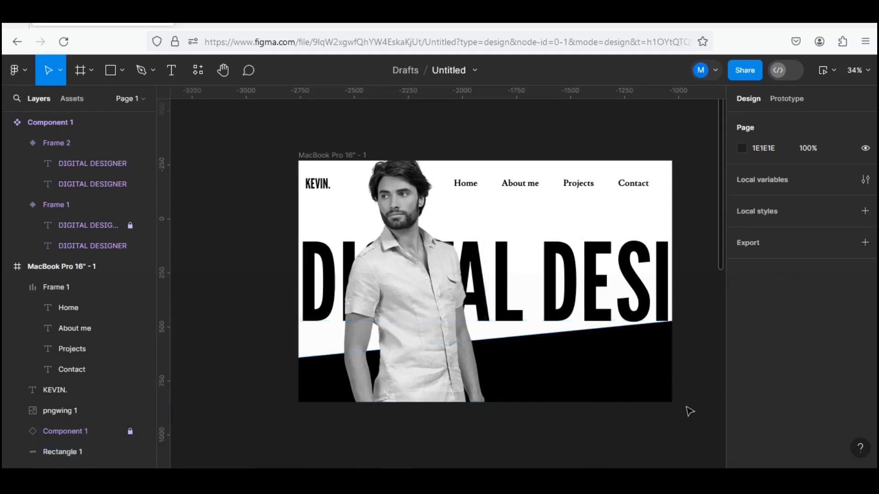
click(823, 71)
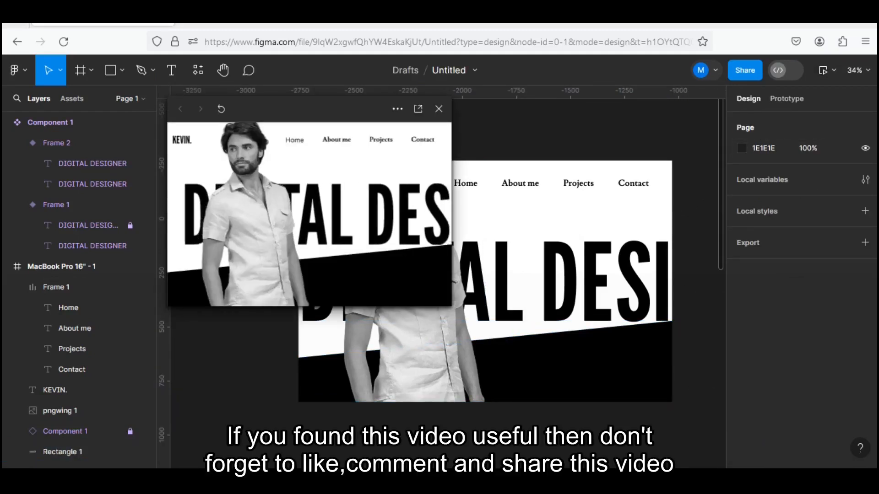